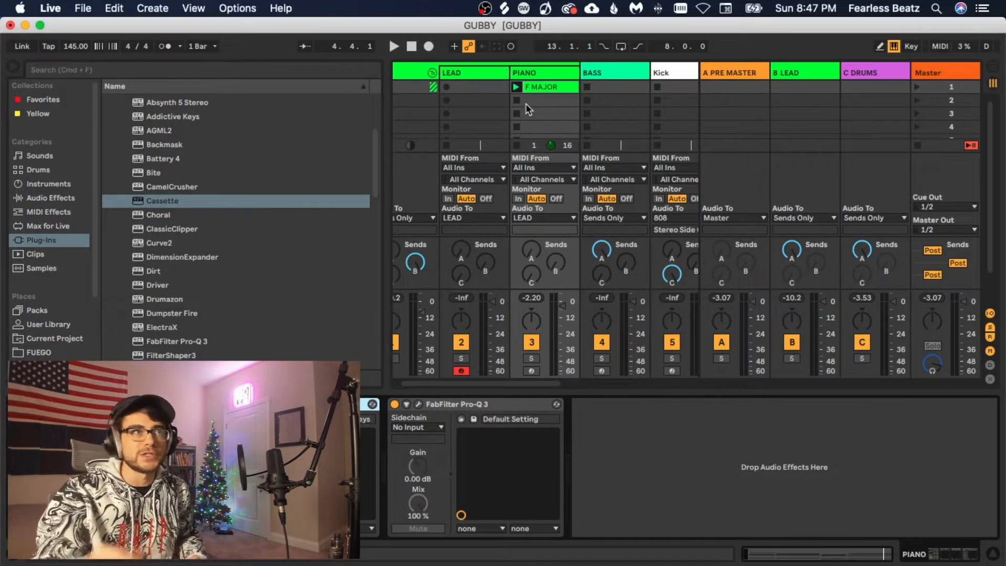
Open the piano track's F MAJOR clip and examine its low root notes and their doubles in the chords.
{"action": "double_click", "coordinate": [540, 86]}
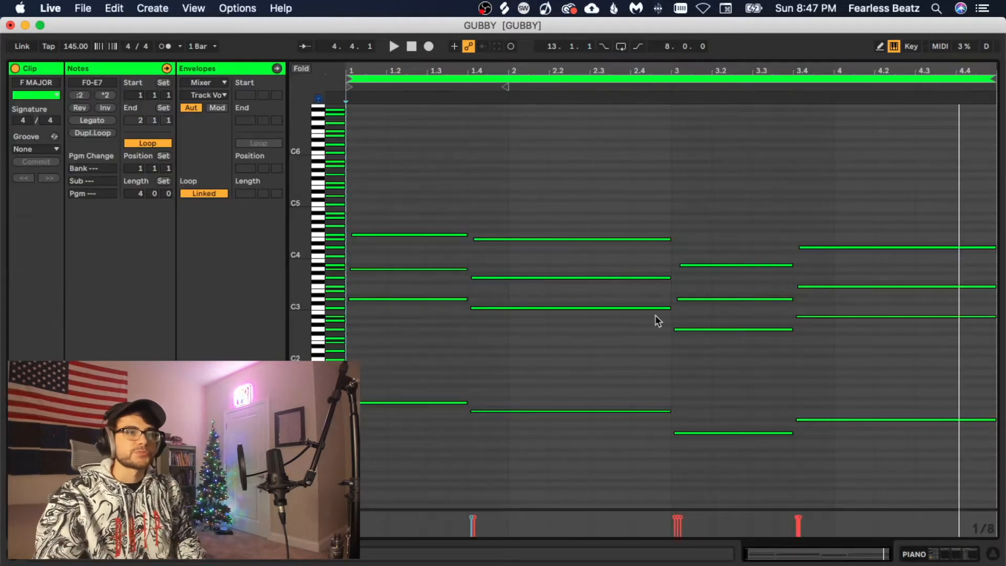
{"action": "left_click_drag", "start_coordinate": [304, 317], "coordinate": [338, 272]}
{"action": "scroll", "coordinate": [423, 417], "scroll_direction": "down", "scroll_amount": 3}
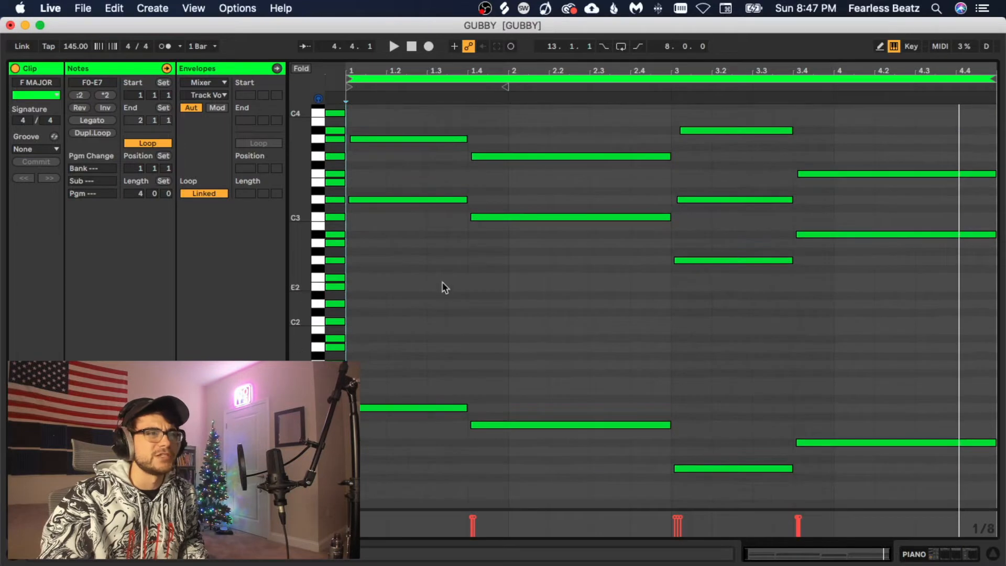
{"action": "left_click_drag", "start_coordinate": [422, 190], "coordinate": [543, 258]}
{"action": "left_click_drag", "start_coordinate": [656, 231], "coordinate": [796, 316]}
{"action": "left_click_drag", "start_coordinate": [403, 344], "coordinate": [878, 503]}
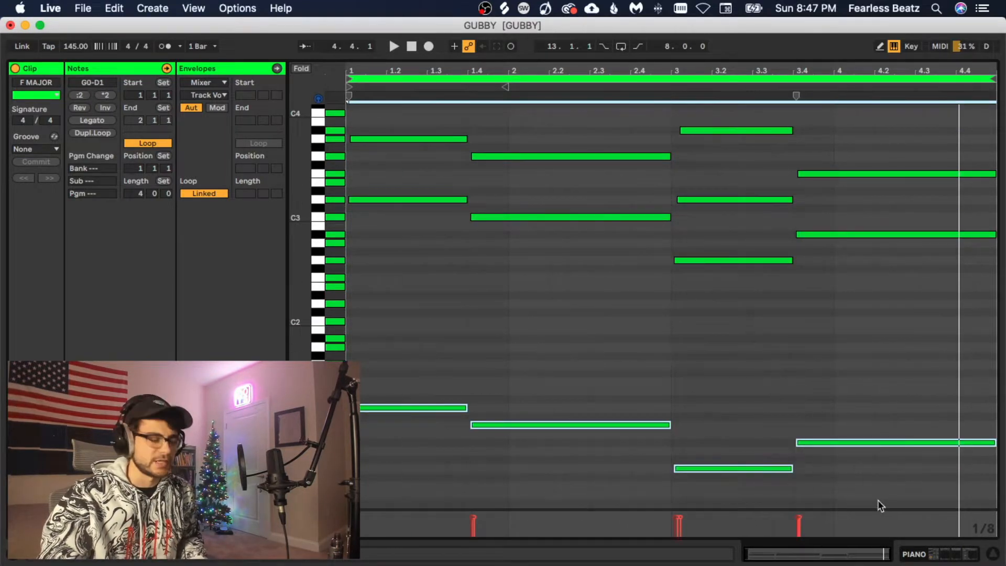
{"action": "left_click_drag", "start_coordinate": [416, 179], "coordinate": [953, 295]}
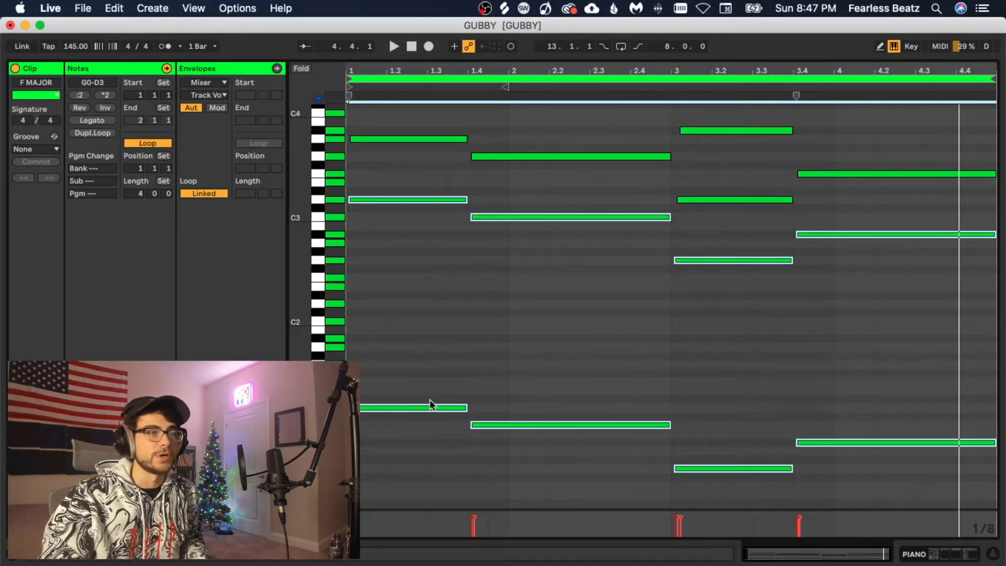
{"action": "left_click", "coordinate": [740, 405]}
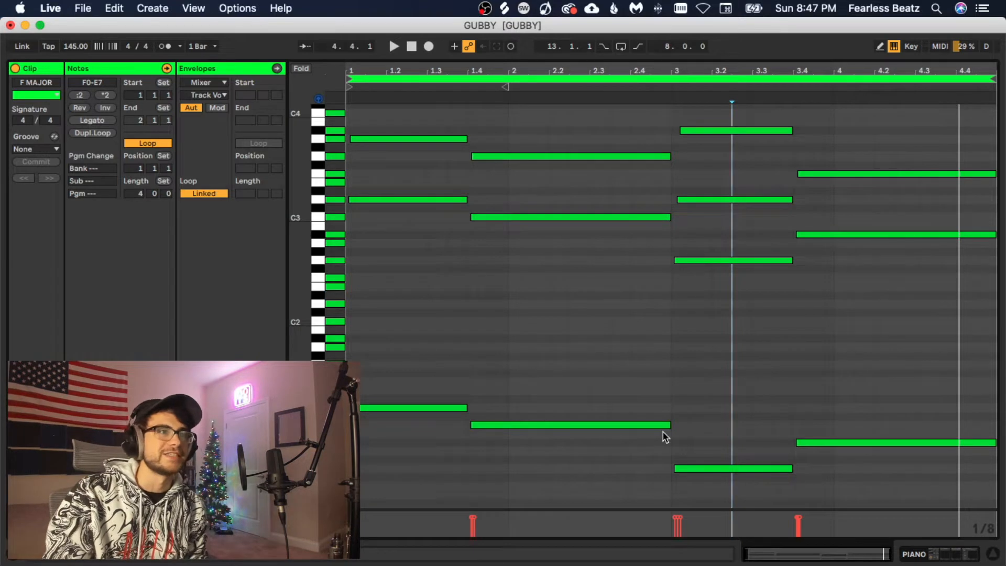
Audition the D3 key and the first chord's D3 note in the piano clip.
{"action": "left_click", "coordinate": [316, 202]}
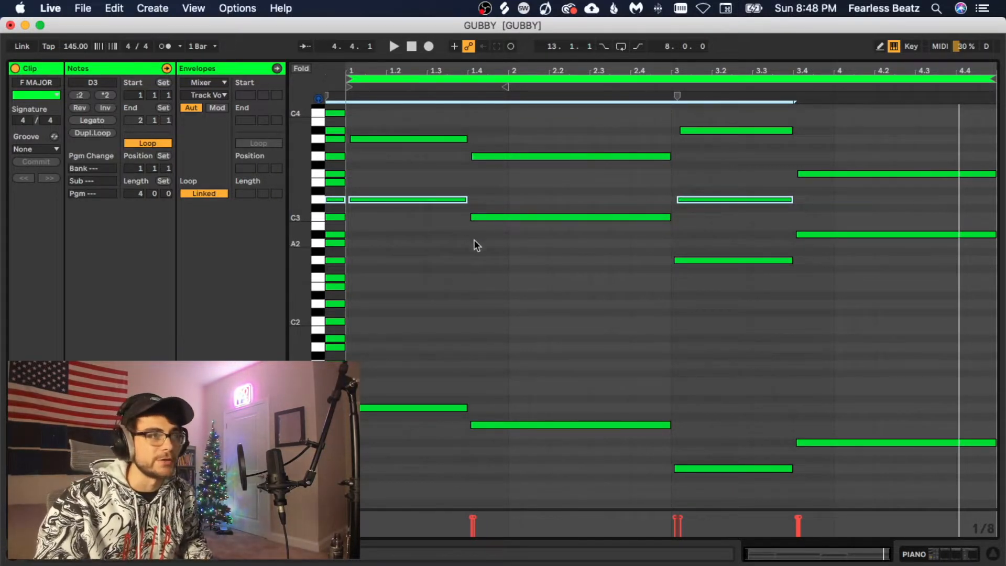
{"action": "left_click", "coordinate": [446, 199]}
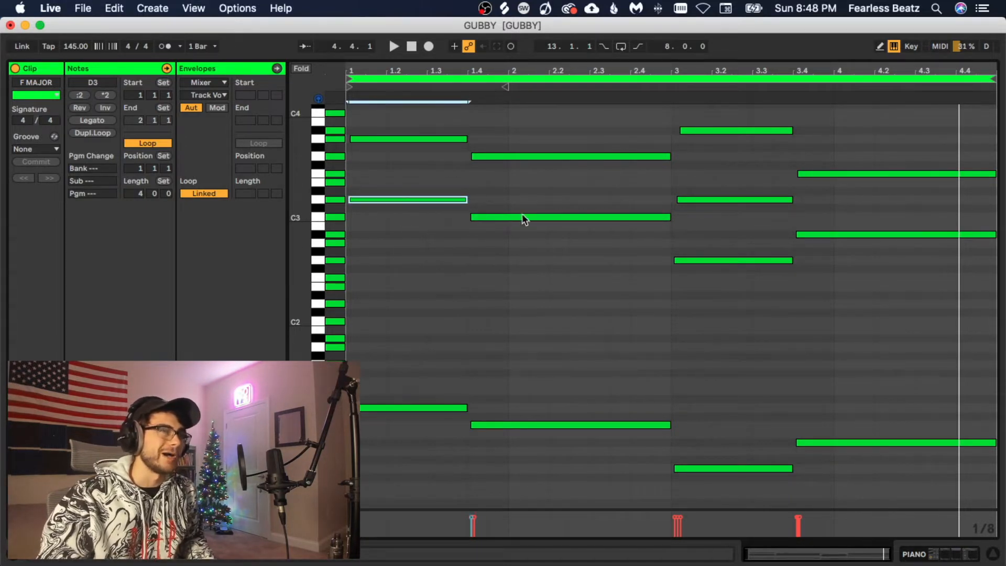
{"action": "left_click", "coordinate": [468, 267]}
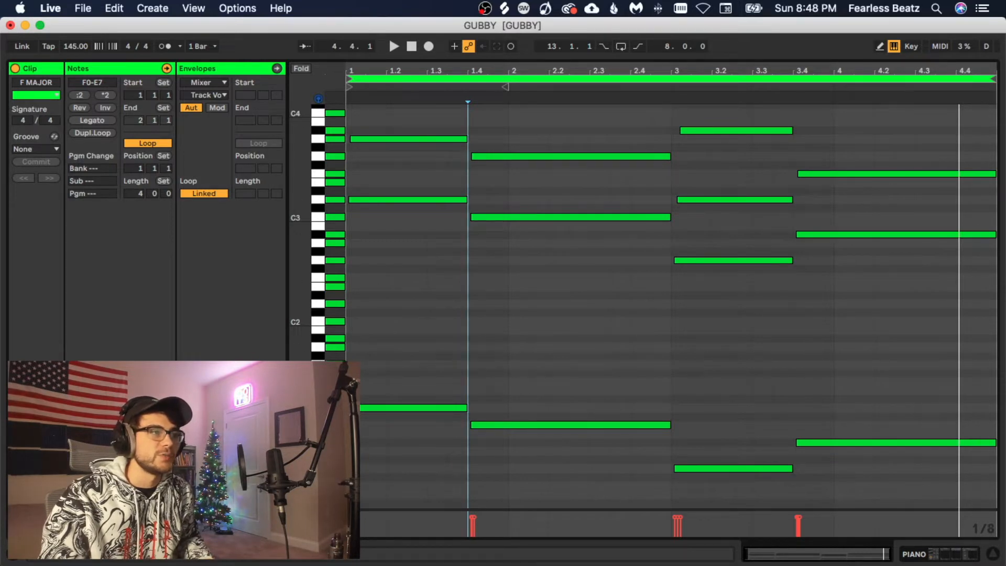
Copy the piano track's F MAJOR clip to the first slot of the 808 track and open the copy for editing.
{"action": "key", "text": "shift+Tab"}
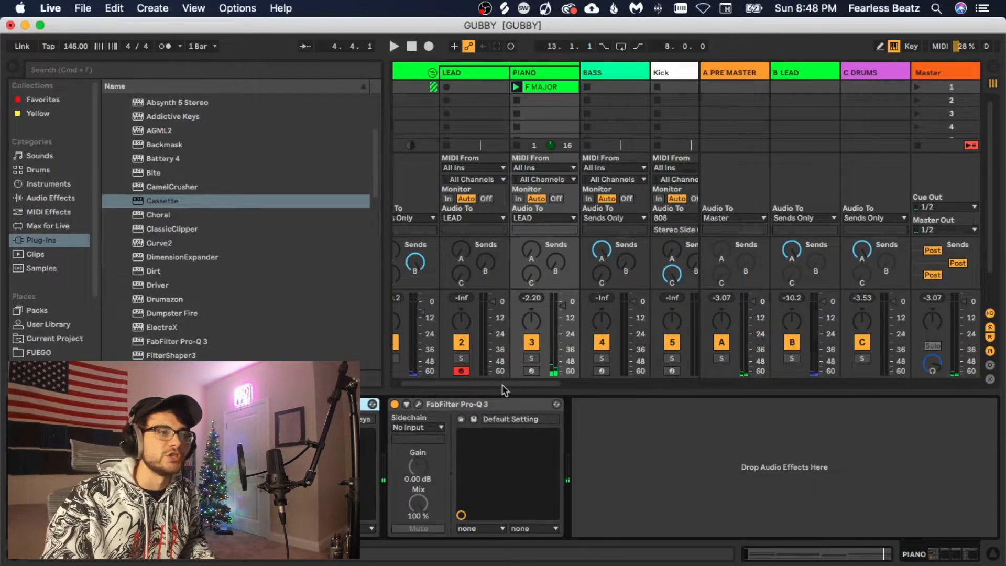
{"action": "scroll", "coordinate": [504, 390], "scroll_direction": "right", "scroll_amount": 3}
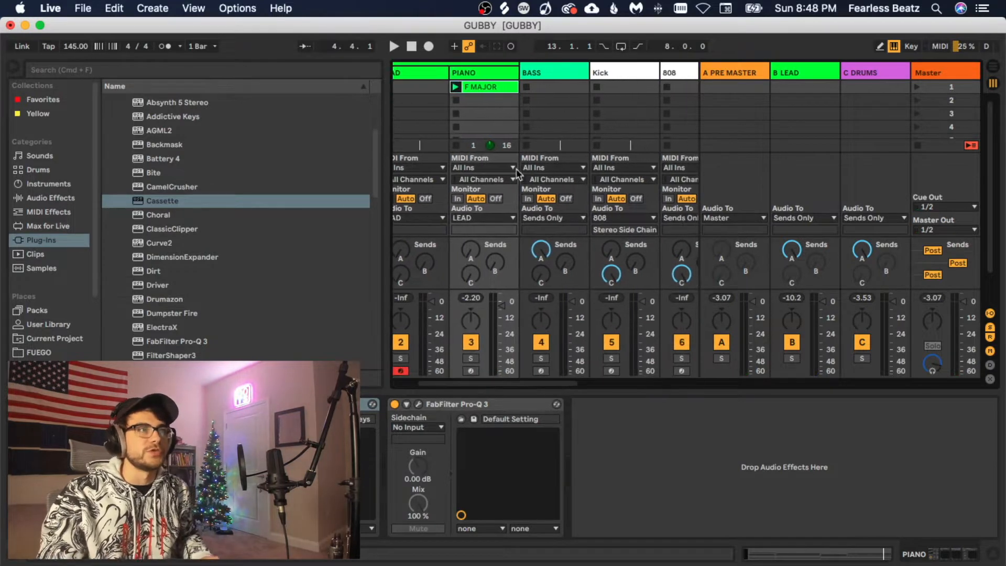
{"action": "left_click_drag", "start_coordinate": [505, 88], "coordinate": [628, 86]}
{"action": "double_click", "coordinate": [628, 87]}
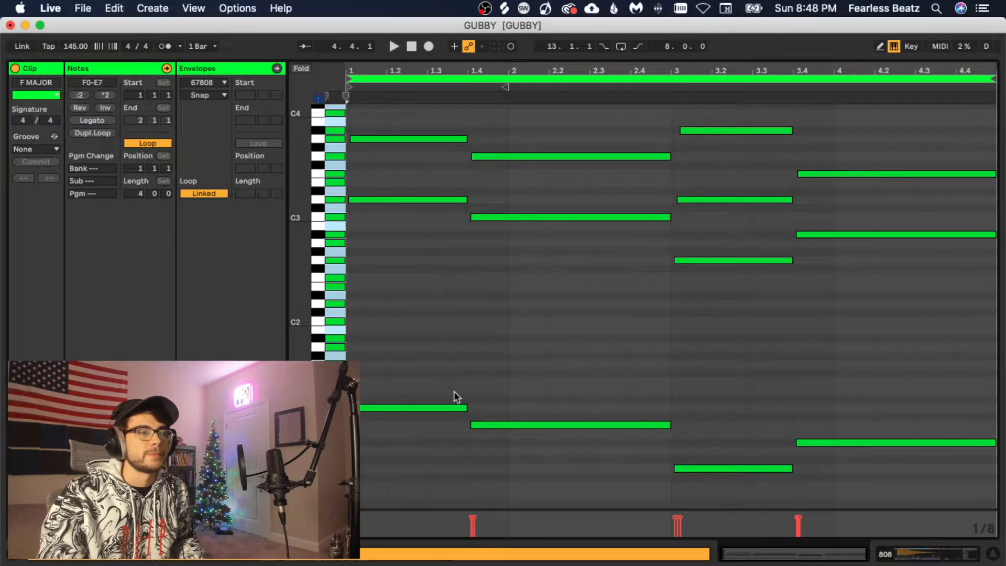
Delete the upper chord notes from the 808 clip, keeping only the four lowest root notes.
{"action": "scroll", "coordinate": [439, 226], "scroll_direction": "up", "scroll_amount": 5}
{"action": "left_click_drag", "start_coordinate": [408, 159], "coordinate": [995, 495]}
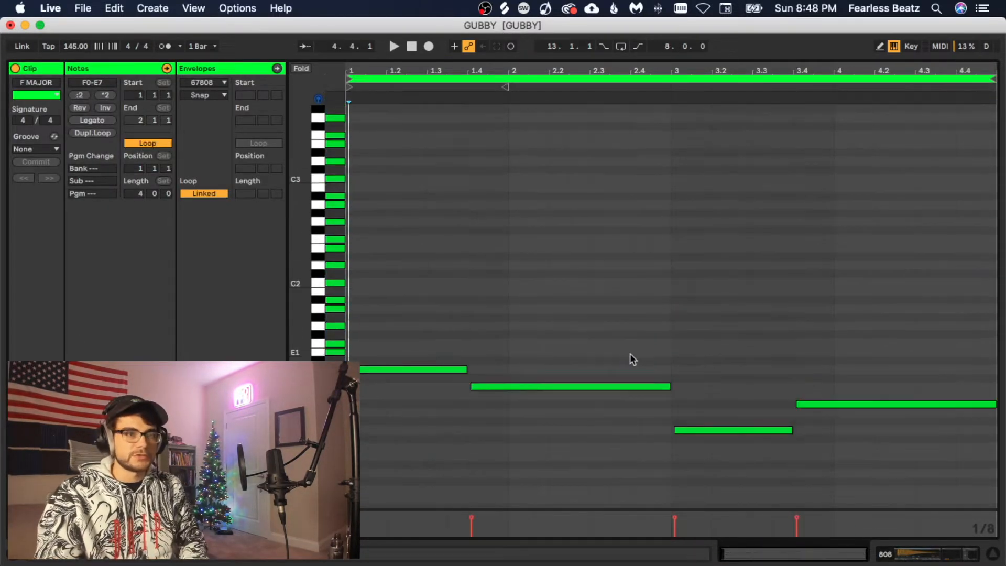
{"action": "scroll", "coordinate": [629, 357], "scroll_direction": "down", "scroll_amount": 5}
{"action": "scroll", "coordinate": [529, 247], "scroll_direction": "up", "scroll_amount": 4}
Quantize the four root notes in the 808 clip and transpose them up two octaves to G2-D3.
{"action": "left_click_drag", "start_coordinate": [392, 224], "coordinate": [995, 464]}
{"action": "key", "text": "super+u"}
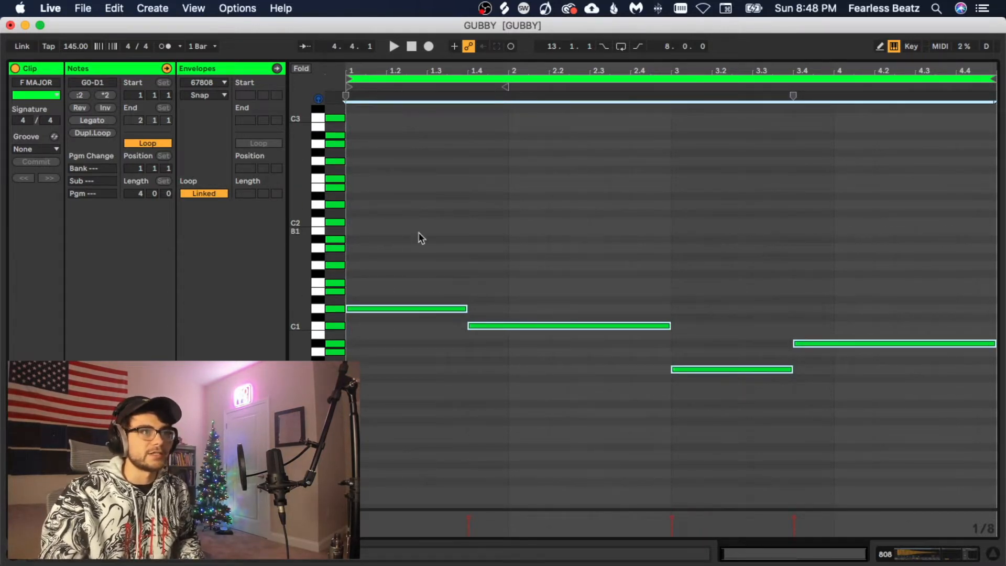
{"action": "key", "text": "shift+Up"}
{"action": "key", "text": "shift+Up"}
{"action": "scroll", "coordinate": [445, 247], "scroll_direction": "up", "scroll_amount": 3}
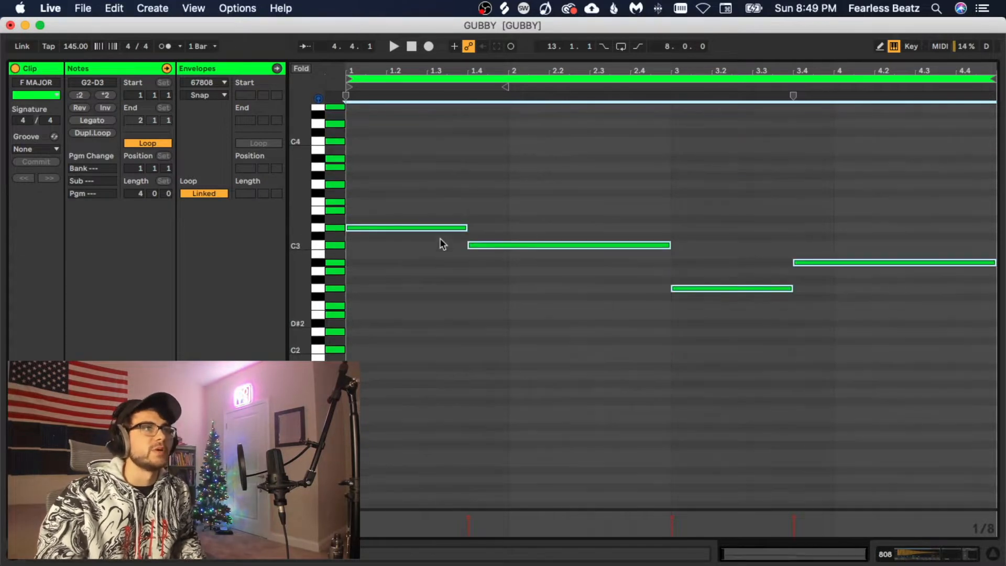
Audition the first three 808 notes one by one, try deleting the third and undo the deletion.
{"action": "left_click", "coordinate": [420, 227]}
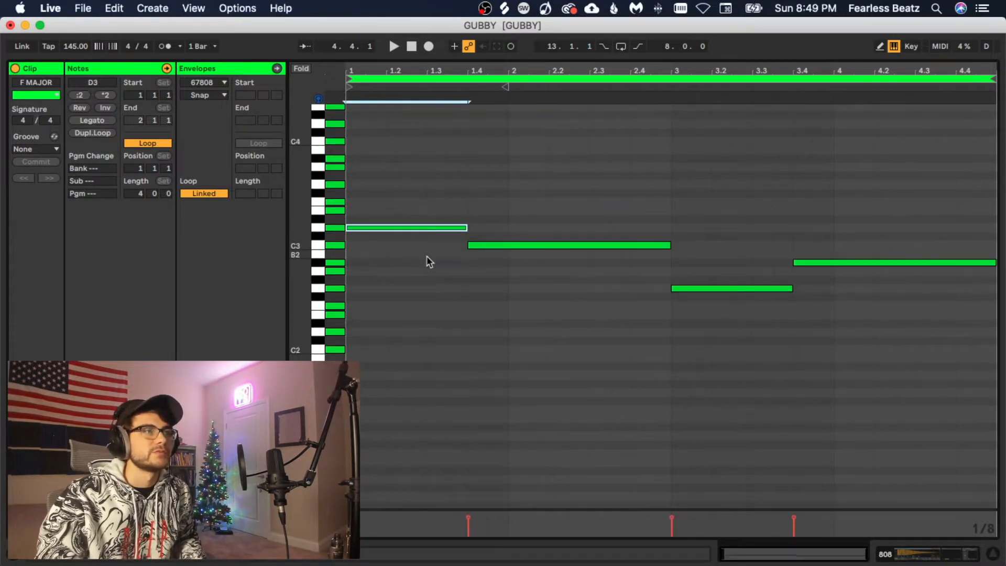
{"action": "left_click", "coordinate": [497, 245]}
{"action": "left_click", "coordinate": [688, 288]}
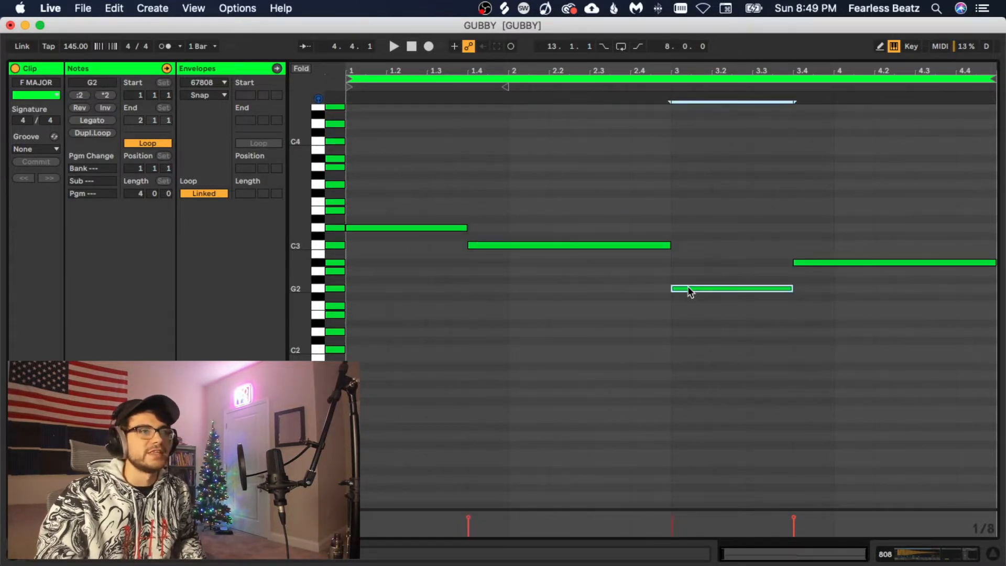
{"action": "key", "text": "Delete"}
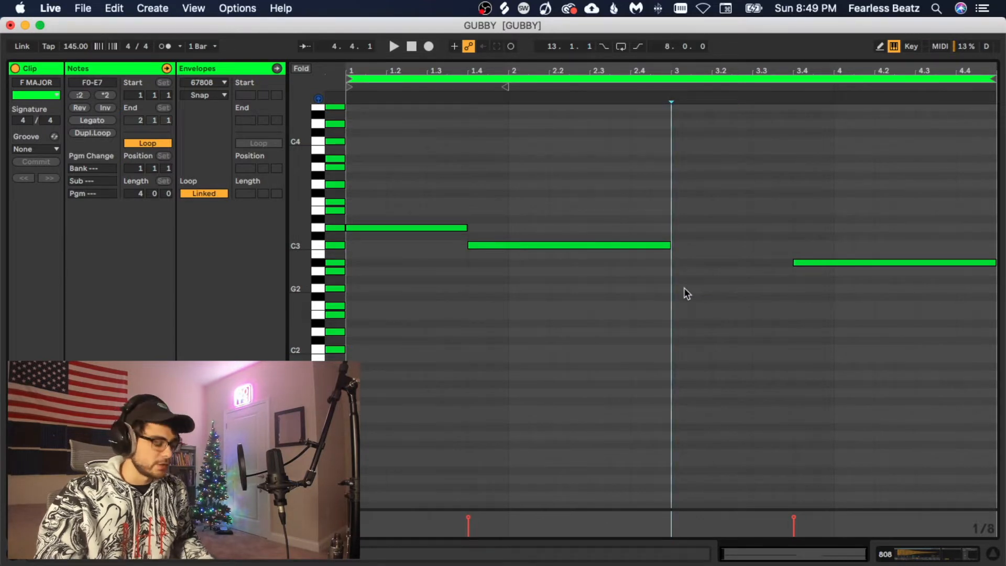
{"action": "key", "text": "super+z"}
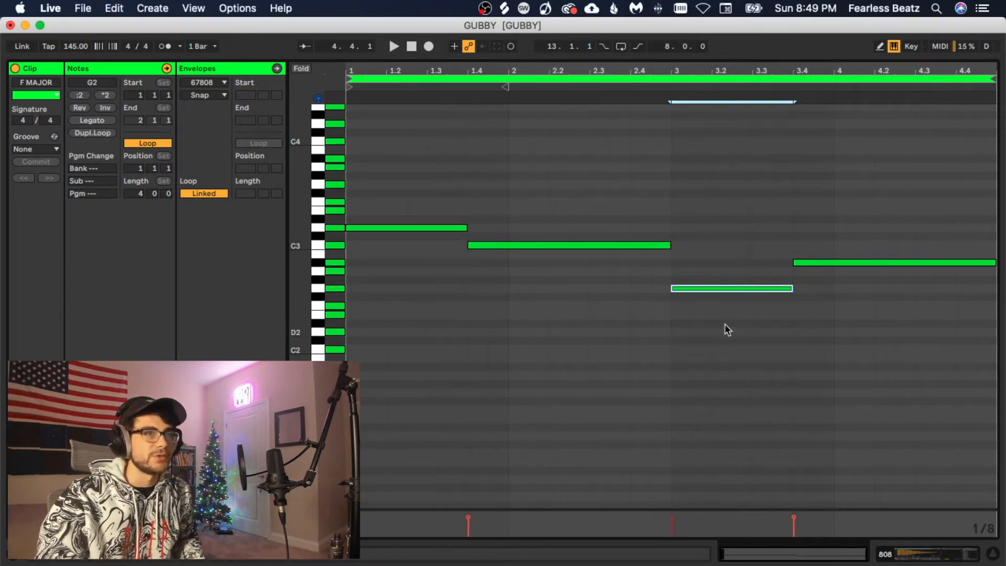
Transpose the last two 808 notes up one octave to G3 and A#3, and return to the session view.
{"action": "left_click_drag", "start_coordinate": [708, 212], "coordinate": [887, 344]}
{"action": "key", "text": "shift+Up"}
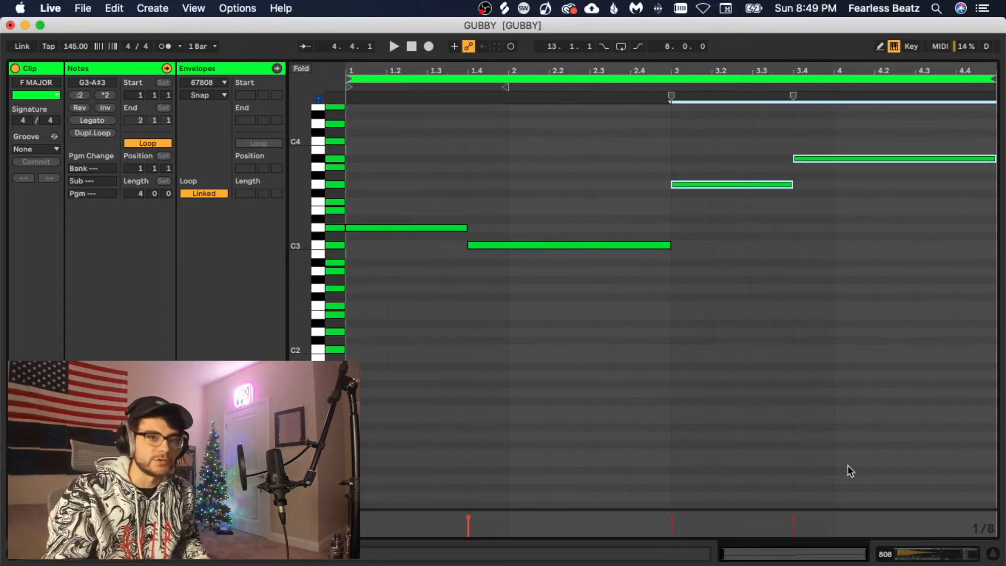
{"action": "left_click", "coordinate": [884, 555]}
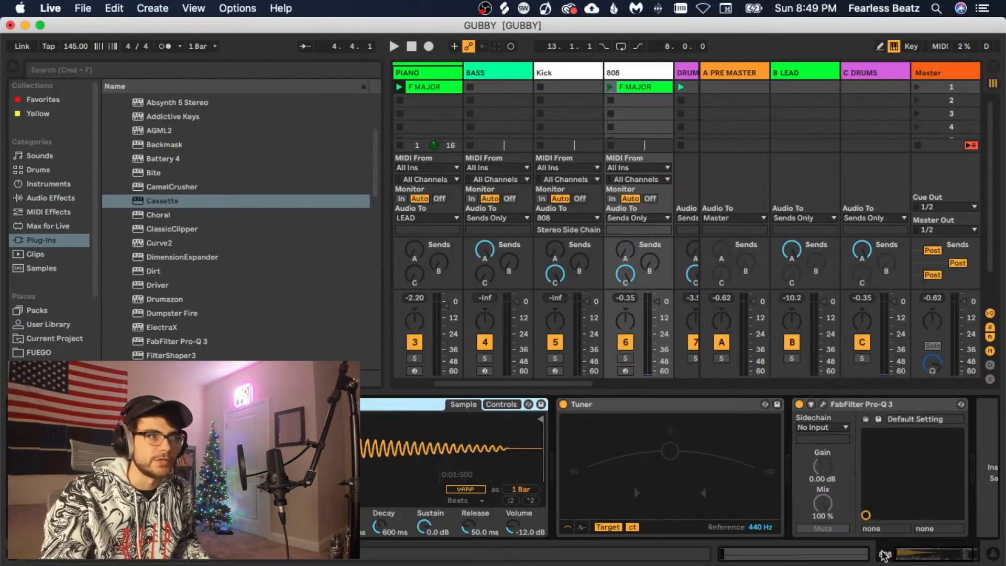
Launch the F MAJOR clip on the 808 track and listen to it together with the piano chords.
{"action": "left_click", "coordinate": [611, 86]}
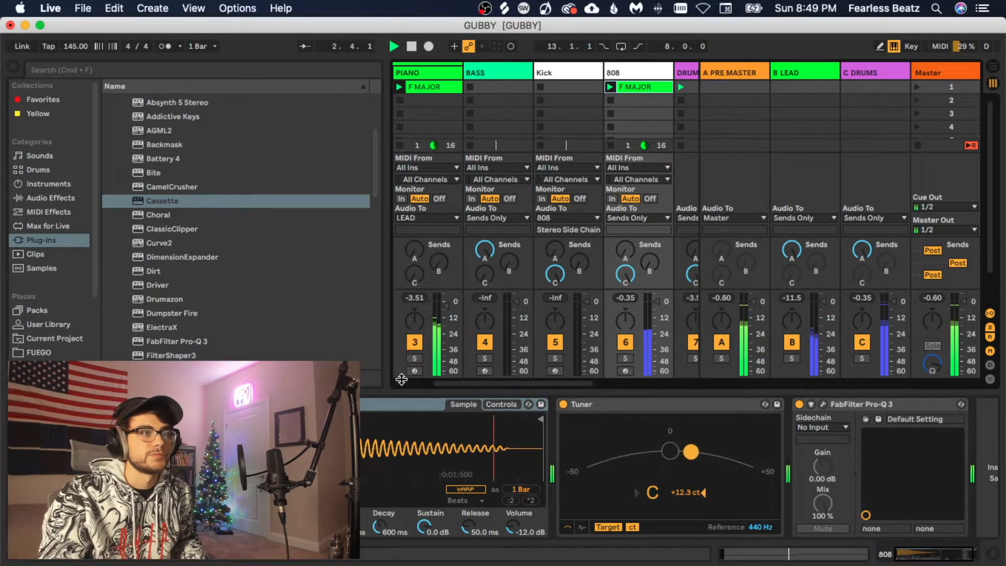
{"action": "left_click_drag", "start_coordinate": [469, 385], "coordinate": [428, 385]}
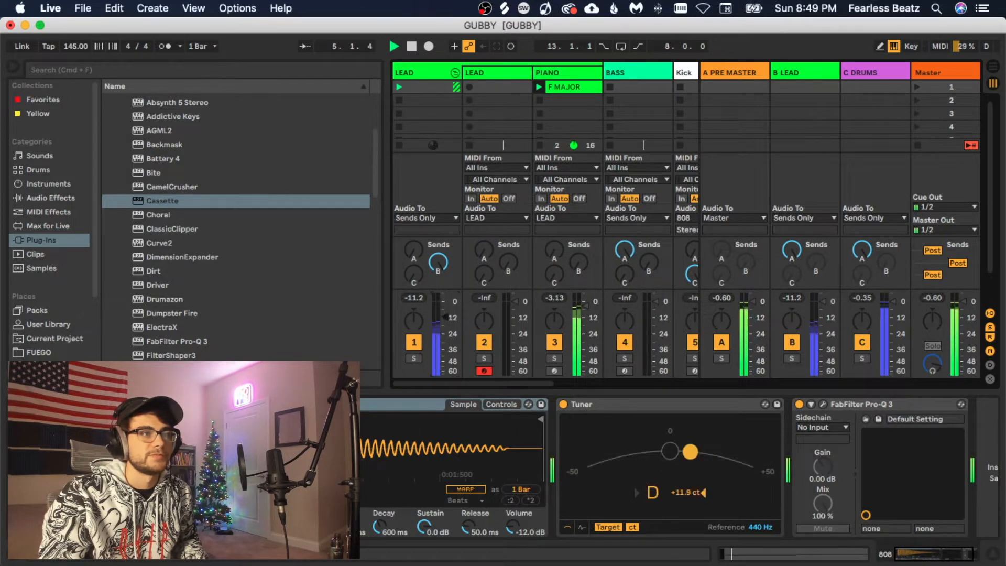
{"action": "key", "text": "Tab"}
{"action": "key", "text": "Tab"}
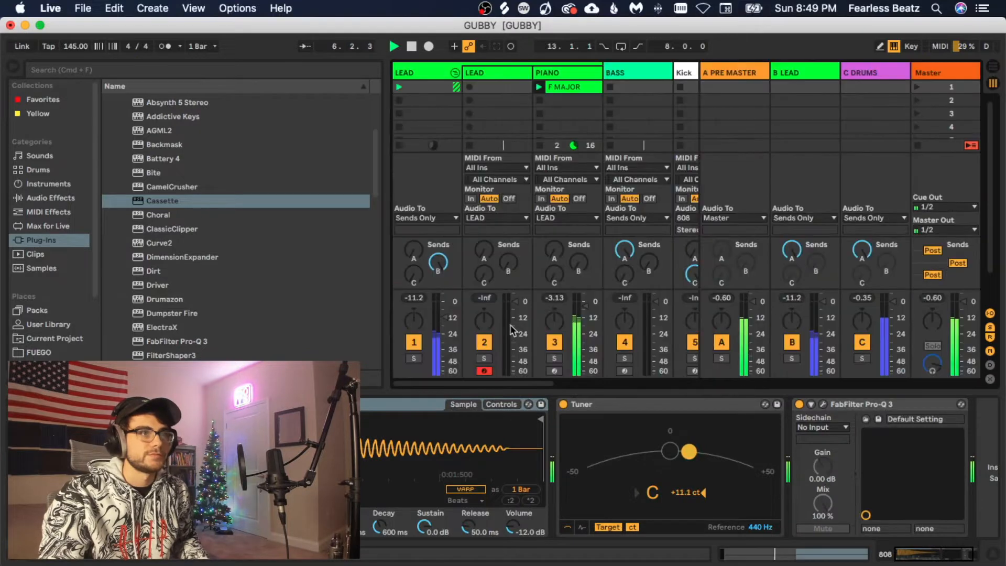
{"action": "left_click_drag", "start_coordinate": [506, 385], "coordinate": [553, 384]}
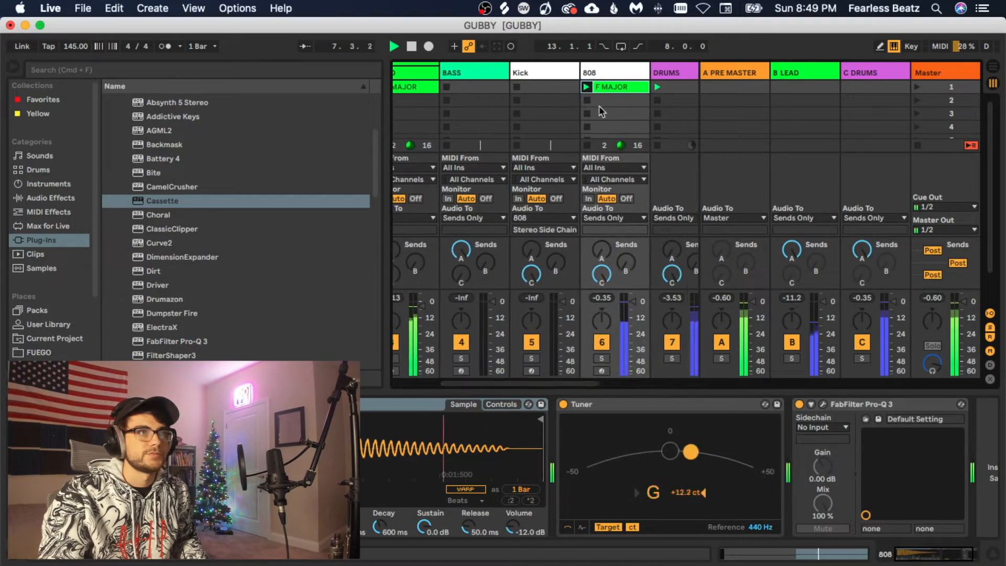
Reopen the 808 clip, set the velocity of all its notes to 127, and play it back.
{"action": "double_click", "coordinate": [616, 87]}
{"action": "scroll", "coordinate": [461, 396], "scroll_direction": "up", "scroll_amount": 3}
{"action": "key", "text": "space"}
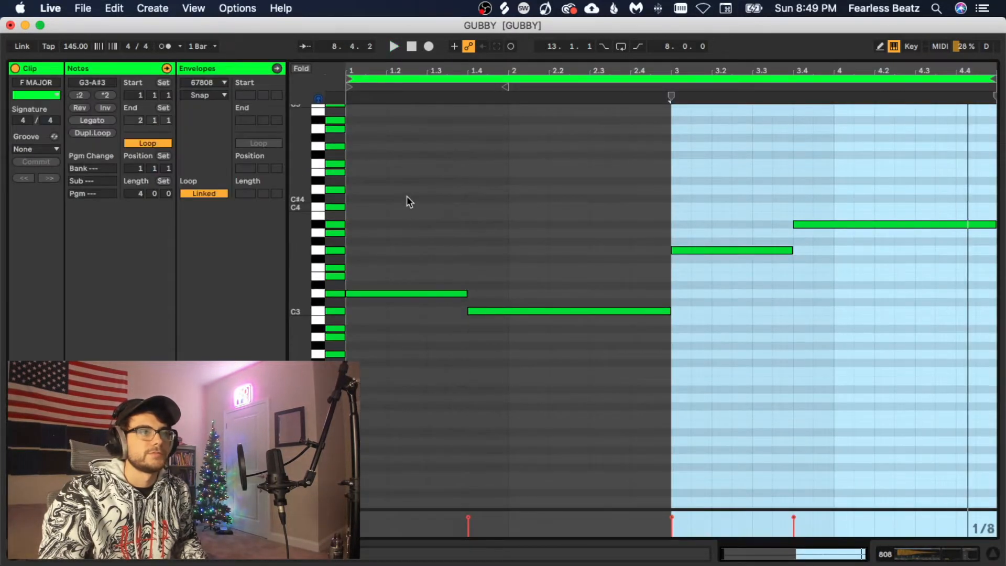
{"action": "left_click_drag", "start_coordinate": [406, 196], "coordinate": [786, 368]}
{"action": "left_click_drag", "start_coordinate": [671, 517], "coordinate": [668, 489]}
{"action": "key", "text": "space"}
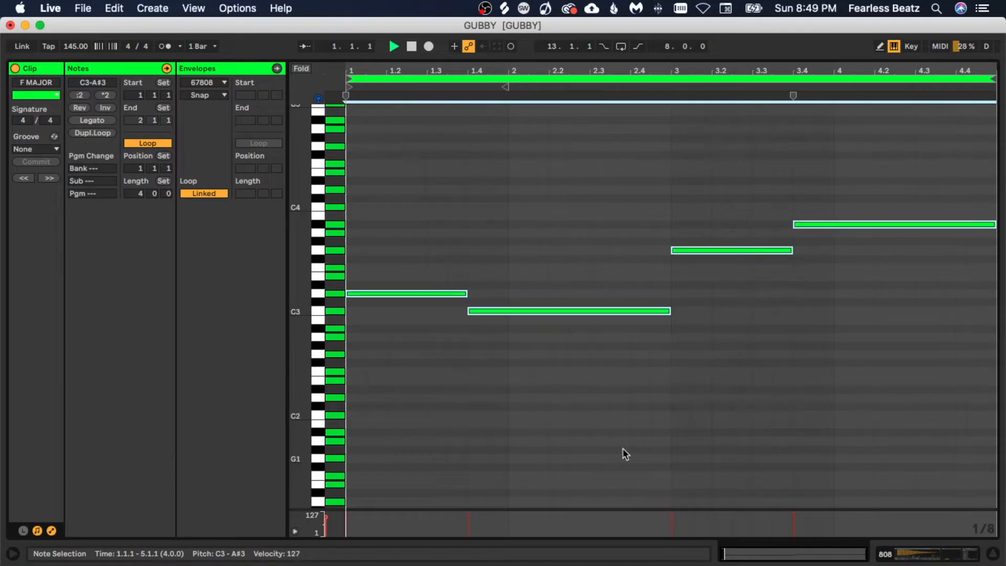
Shorten the 808 clip's first D3 note to end at 1.2.3 and duplicate it directly after itself.
{"action": "left_click_drag", "start_coordinate": [305, 297], "coordinate": [338, 284]}
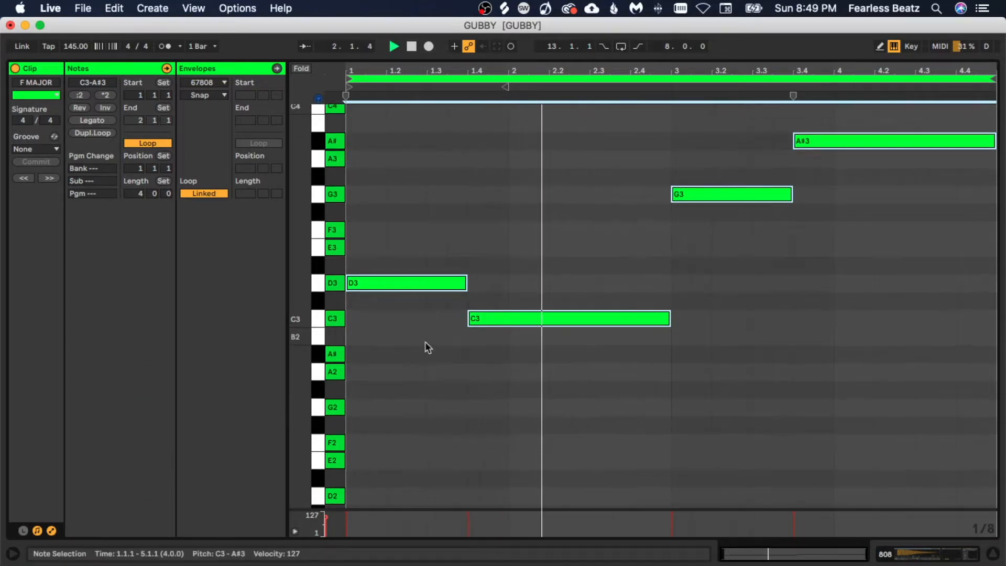
{"action": "left_click", "coordinate": [417, 343]}
{"action": "key", "text": "space"}
{"action": "key", "text": "space"}
{"action": "key", "text": "space"}
{"action": "left_click_drag", "start_coordinate": [464, 283], "coordinate": [402, 257]}
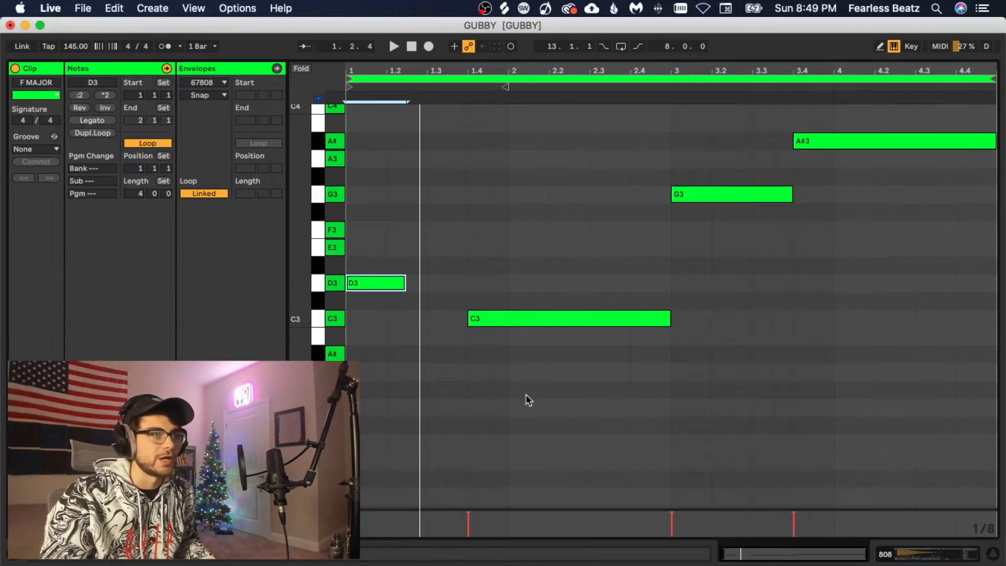
{"action": "key", "text": "super+d"}
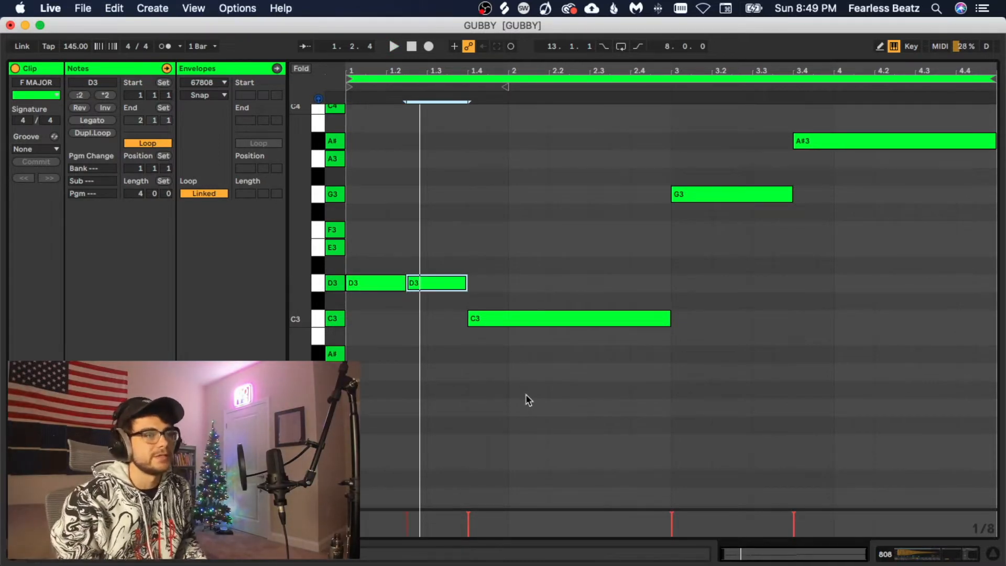
Split the C3 and G3 notes into two hits each and the A#3 note into three, extending the last to the clip's end.
{"action": "key", "text": "space"}
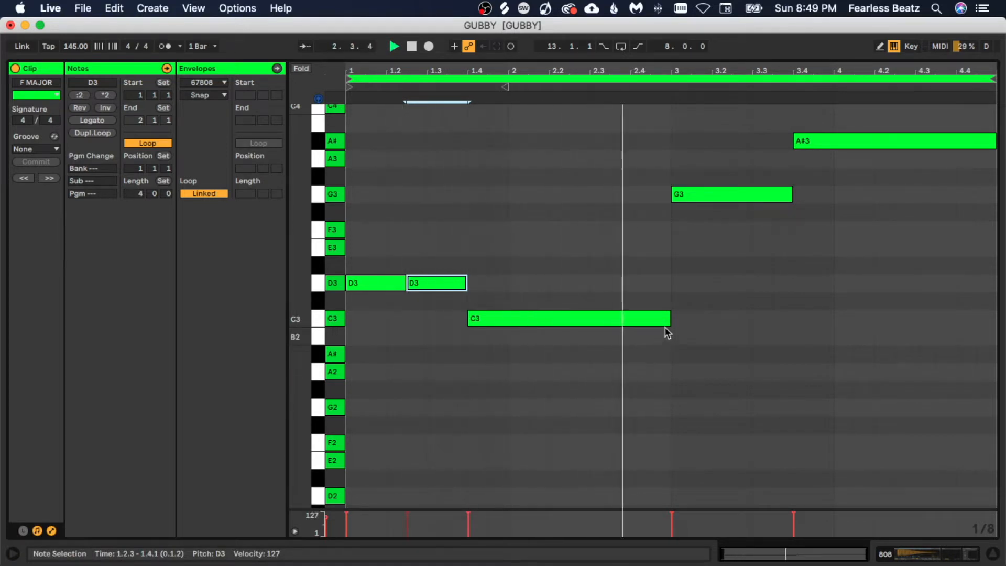
{"action": "left_click_drag", "start_coordinate": [665, 318], "coordinate": [630, 318]}
{"action": "left_click", "coordinate": [640, 323]}
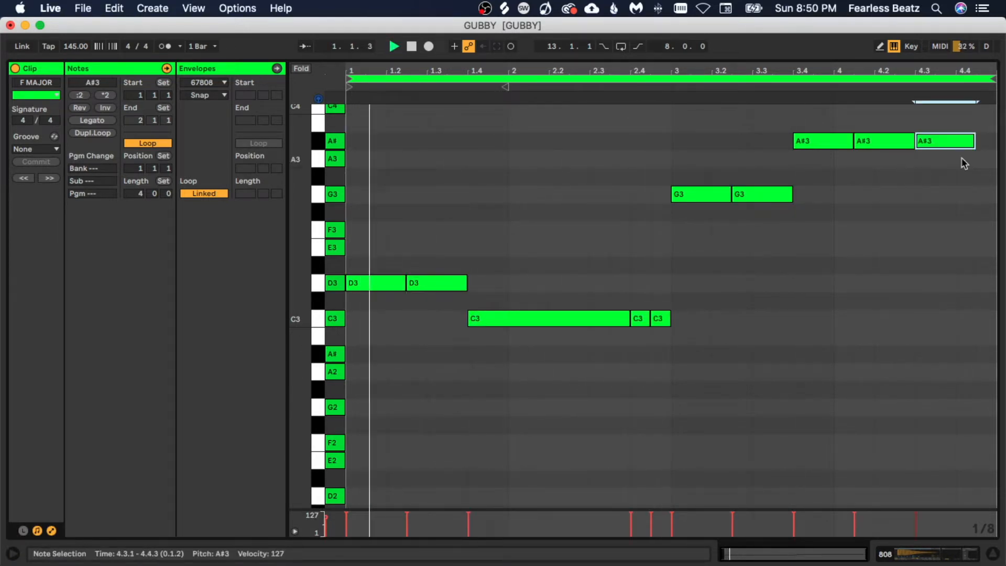
{"action": "left_click_drag", "start_coordinate": [981, 142], "coordinate": [995, 143]}
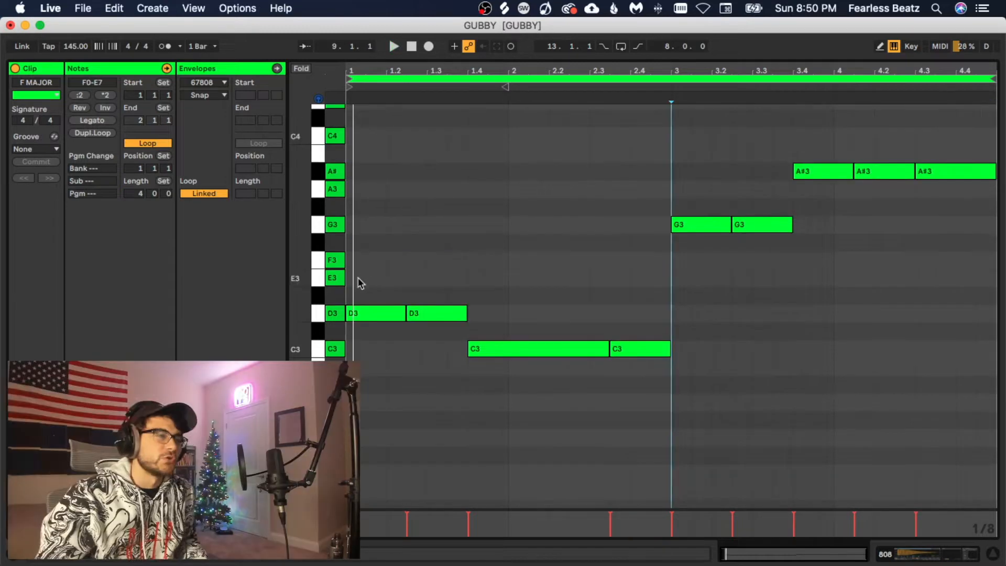
Audition the D3, E3 and F#3 keys in the 808 clip's piano roll.
{"action": "left_click", "coordinate": [318, 313]}
{"action": "left_click", "coordinate": [318, 277]}
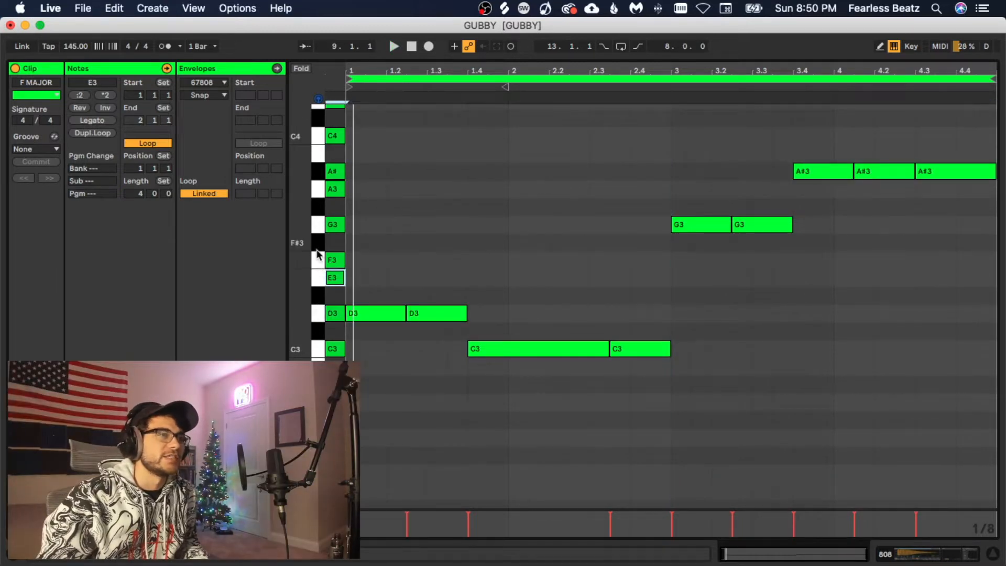
{"action": "left_click", "coordinate": [318, 244]}
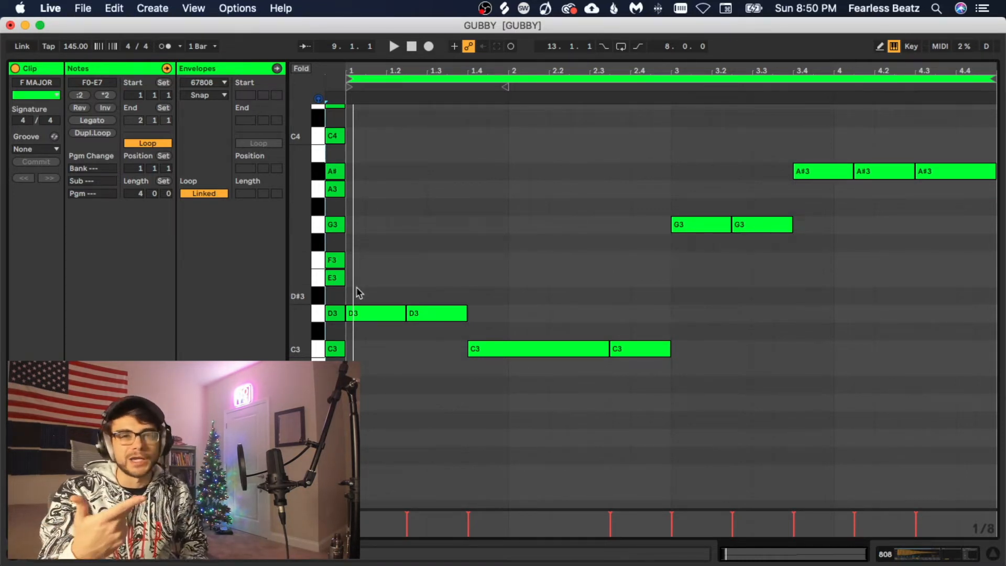
{"action": "scroll", "coordinate": [358, 293], "scroll_direction": "up", "scroll_amount": 1}
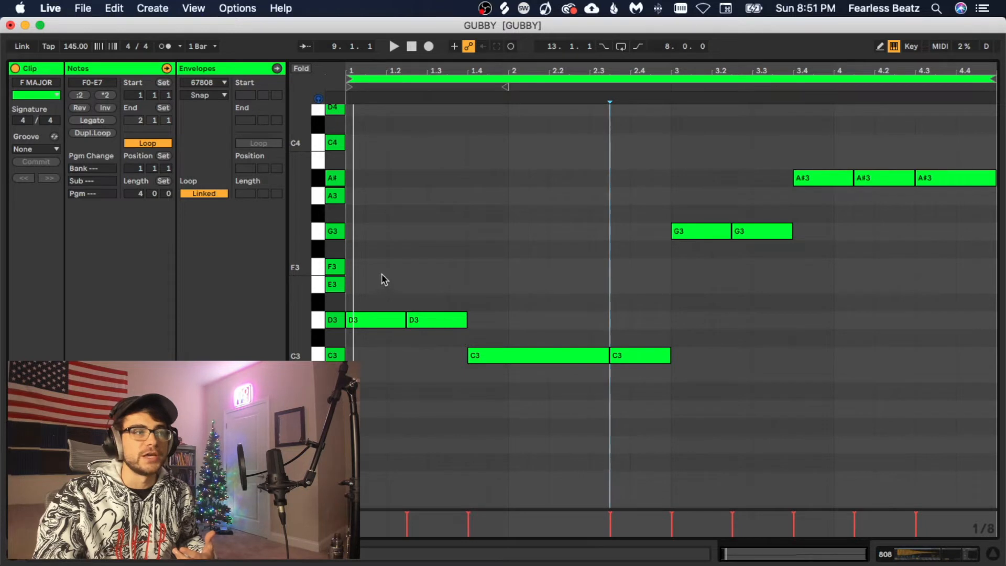
Try both opening D3 notes of the 808 clip at F3 and play back the start of the clip twice.
{"action": "left_click_drag", "start_coordinate": [382, 275], "coordinate": [390, 326]}
{"action": "left_click_drag", "start_coordinate": [420, 279], "coordinate": [426, 326]}
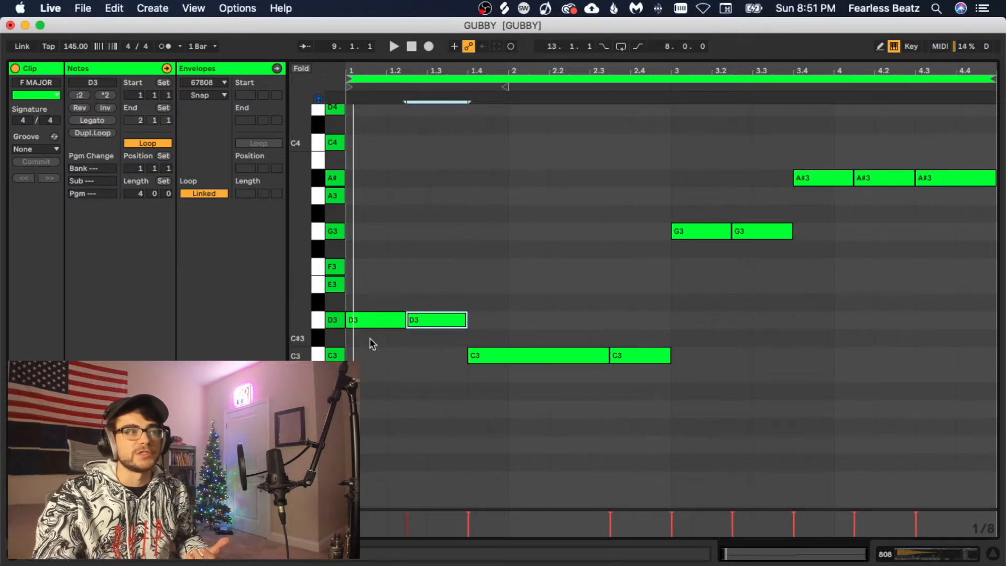
{"action": "left_click_drag", "start_coordinate": [373, 279], "coordinate": [452, 327]}
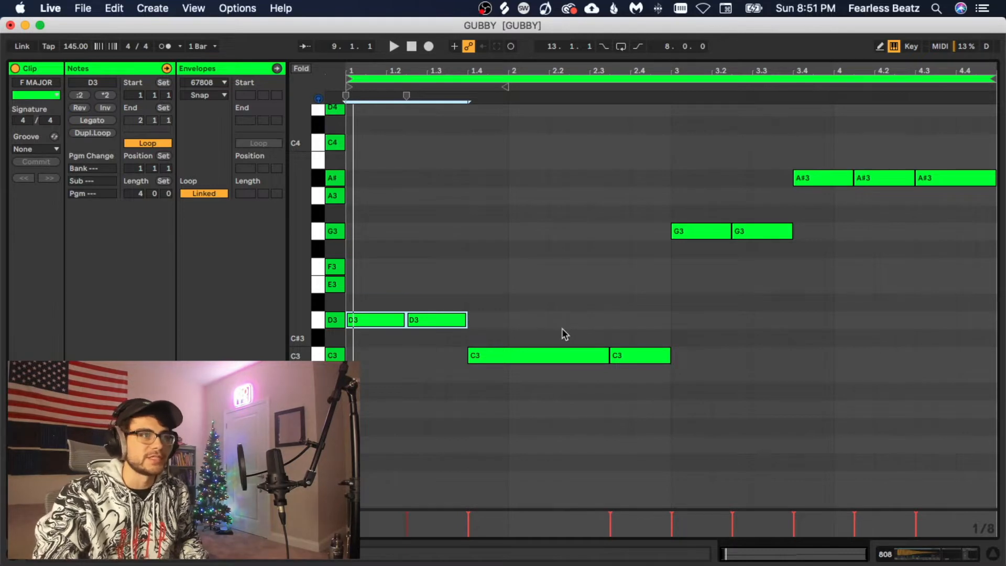
{"action": "key", "text": "Up"}
{"action": "key", "text": "Up"}
{"action": "key", "text": "Up"}
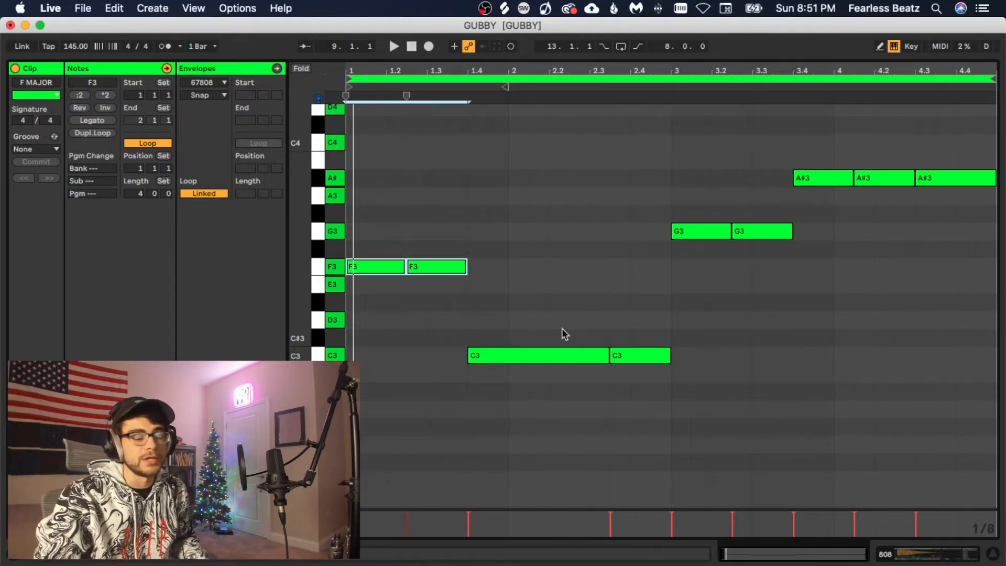
{"action": "key", "text": "space"}
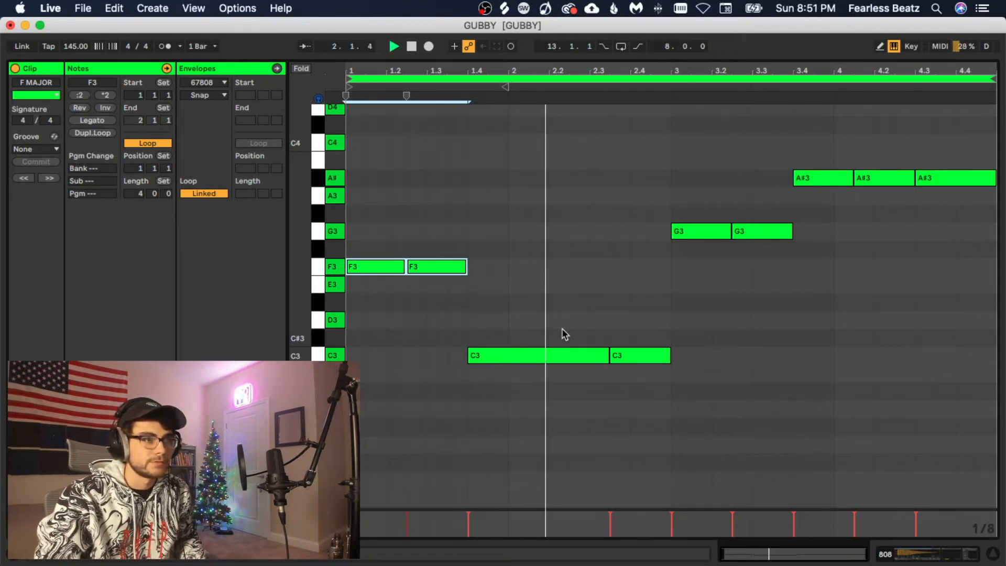
{"action": "key", "text": "space"}
{"action": "key", "text": "space"}
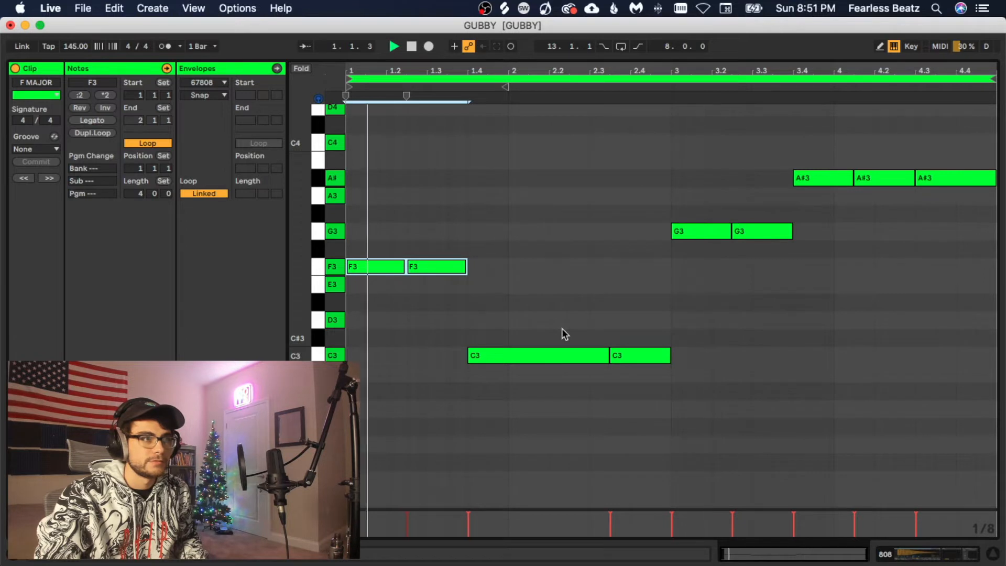
{"action": "key", "text": "space"}
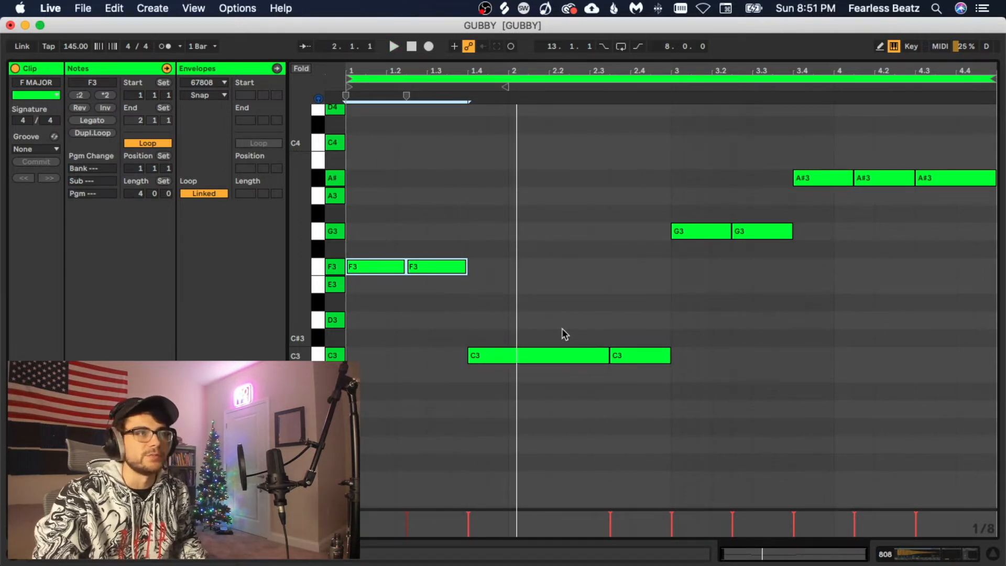
Move the two opening notes back down from F3 to D3 and play the clip.
{"action": "key", "text": "Down"}
{"action": "key", "text": "Down"}
{"action": "key", "text": "Down"}
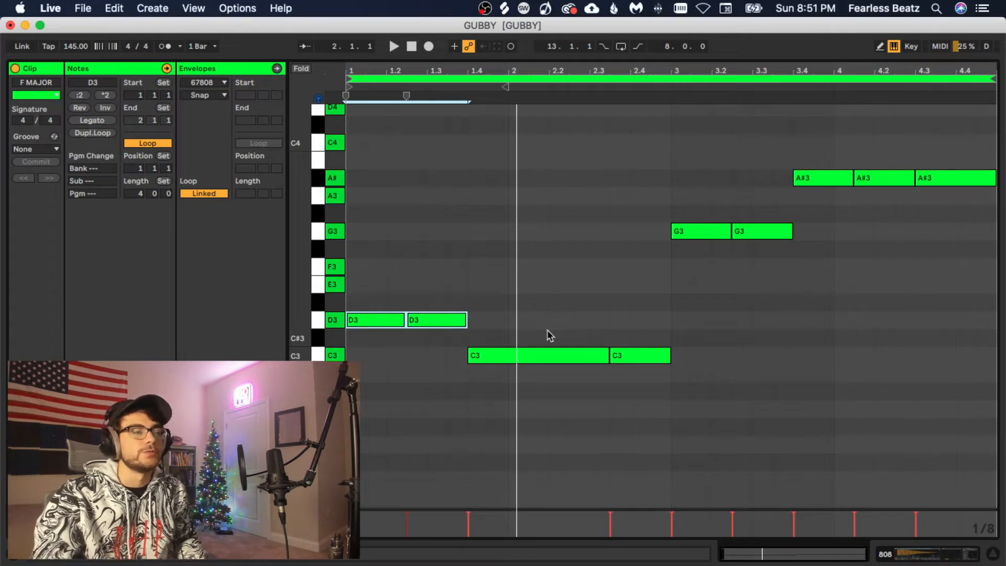
{"action": "key", "text": "space"}
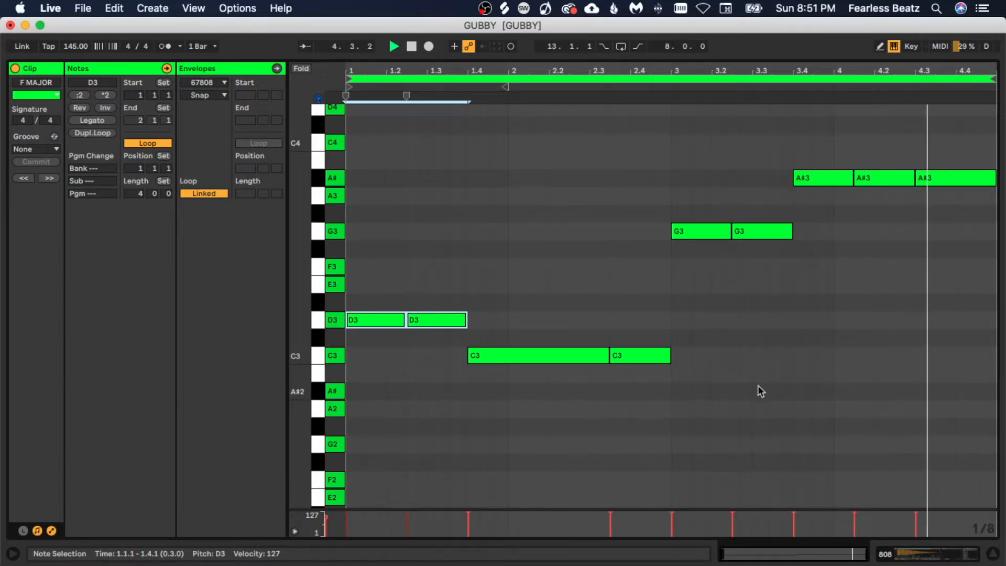
Merge the double D3, C3 and G3 hits into one long note each, keeping the three A#3 hits, and play back the clip.
{"action": "scroll", "coordinate": [710, 415], "scroll_direction": "up", "scroll_amount": 3}
{"action": "scroll", "coordinate": [708, 419], "scroll_direction": "down", "scroll_amount": 1}
{"action": "left_click", "coordinate": [722, 434]}
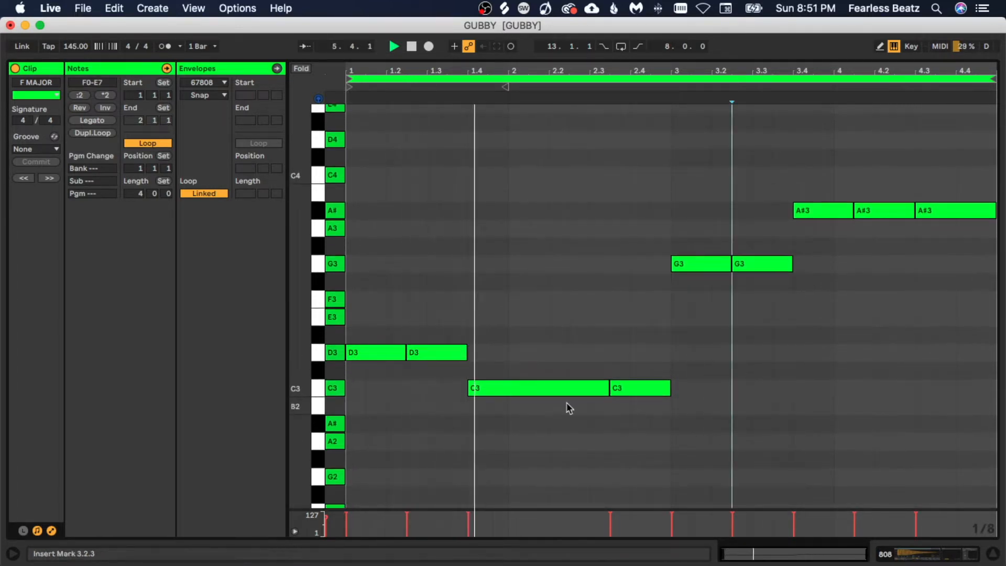
{"action": "key", "text": "space"}
{"action": "left_click_drag", "start_coordinate": [402, 352], "coordinate": [465, 352]}
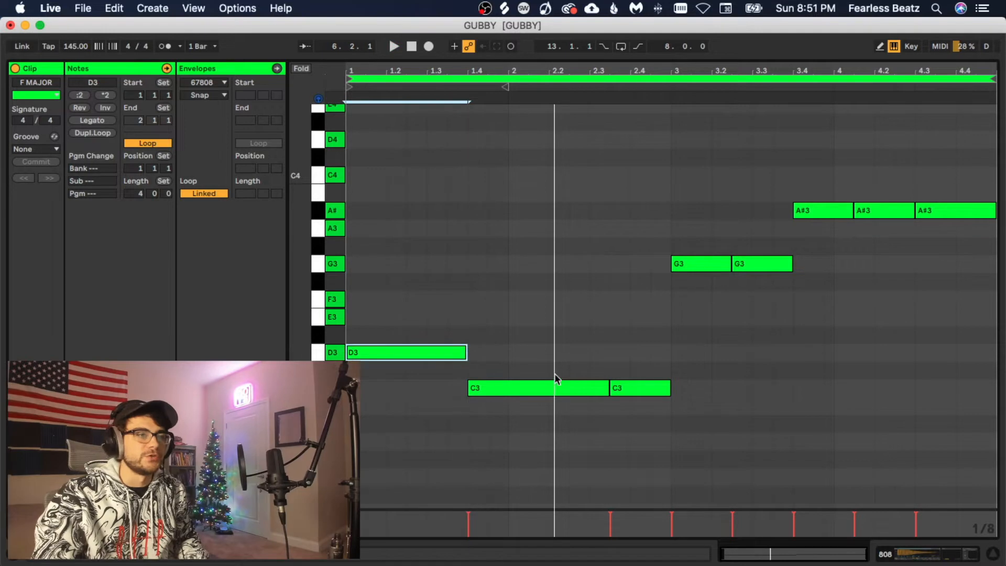
{"action": "left_click_drag", "start_coordinate": [609, 388], "coordinate": [654, 386]}
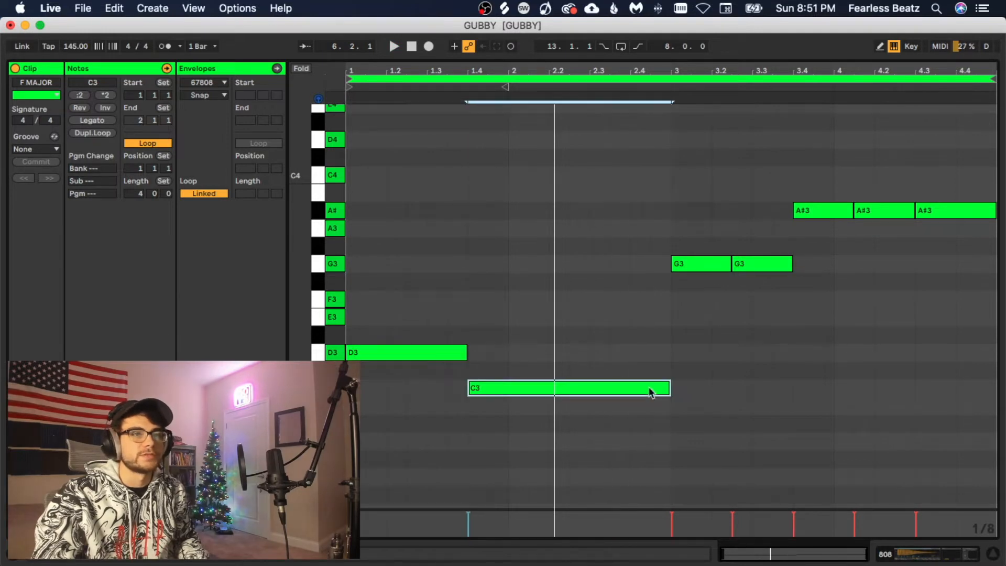
{"action": "left_click_drag", "start_coordinate": [729, 264], "coordinate": [791, 264]}
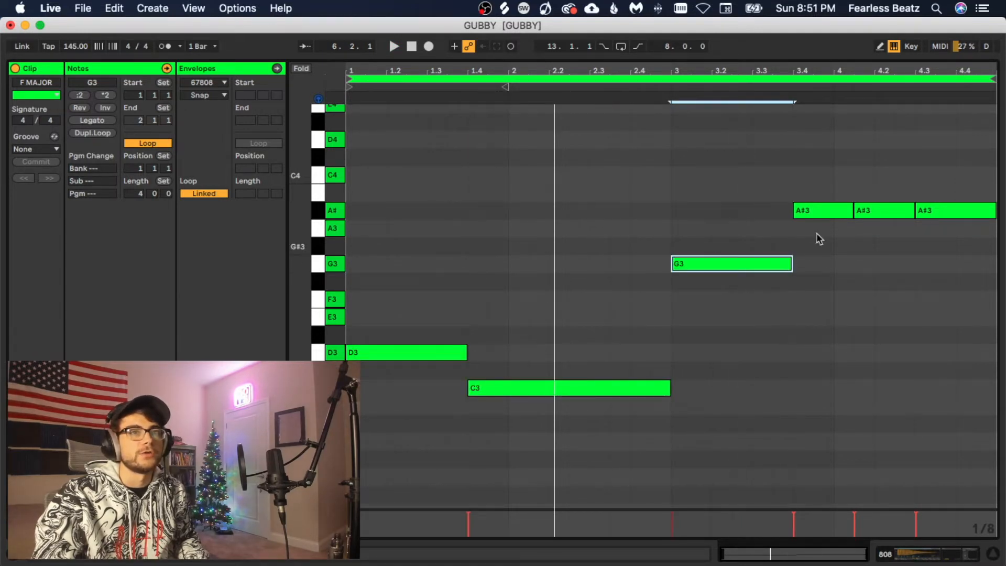
{"action": "left_click", "coordinate": [821, 209]}
{"action": "left_click_drag", "start_coordinate": [825, 160], "coordinate": [965, 254]}
{"action": "left_click", "coordinate": [960, 267]}
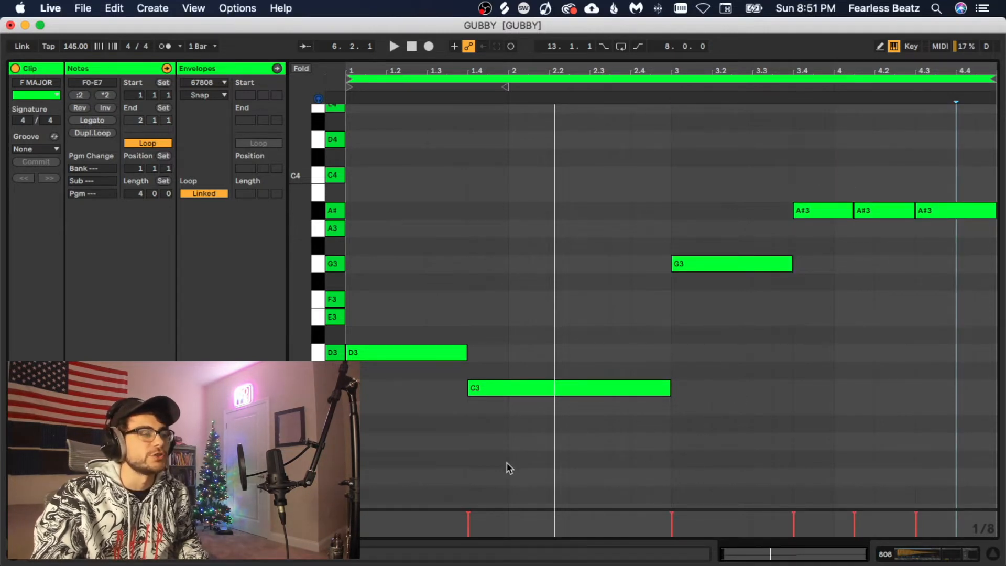
{"action": "key", "text": "space"}
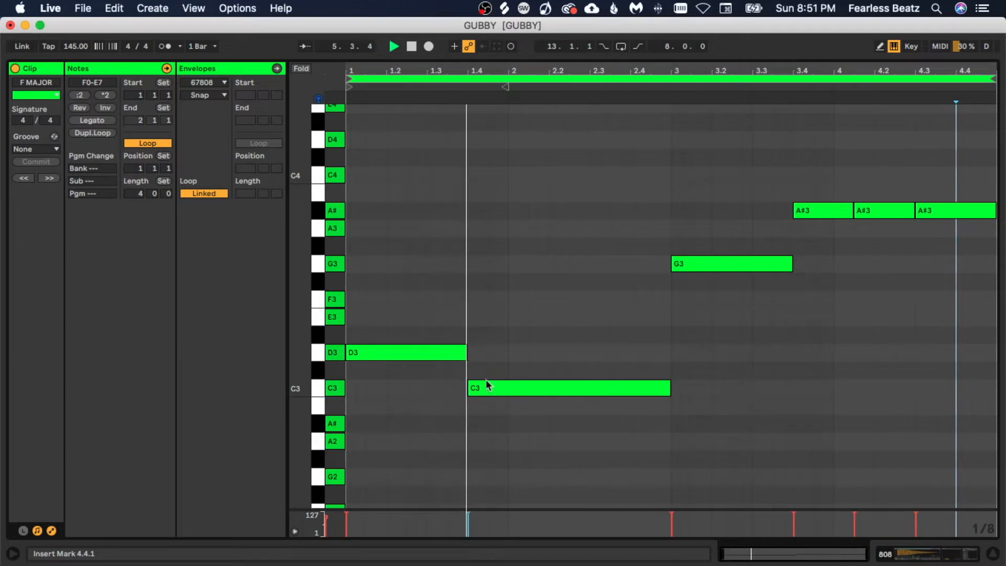
Shorten the long D3 note to end at 1.2.3, duplicate it directly after itself, and play back the clip.
{"action": "left_click_drag", "start_coordinate": [465, 354], "coordinate": [422, 367]}
{"action": "key", "text": "super+d"}
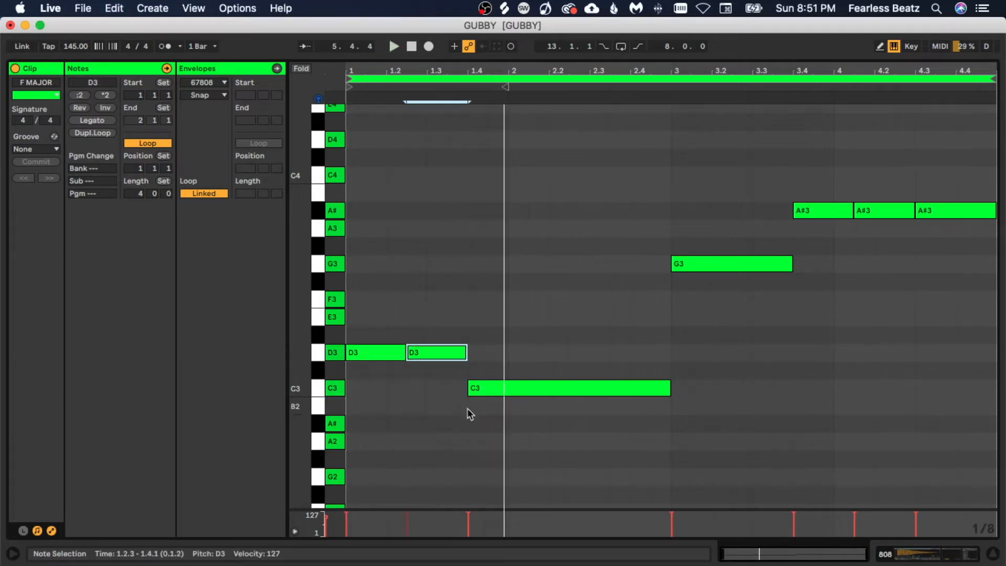
{"action": "key", "text": "space"}
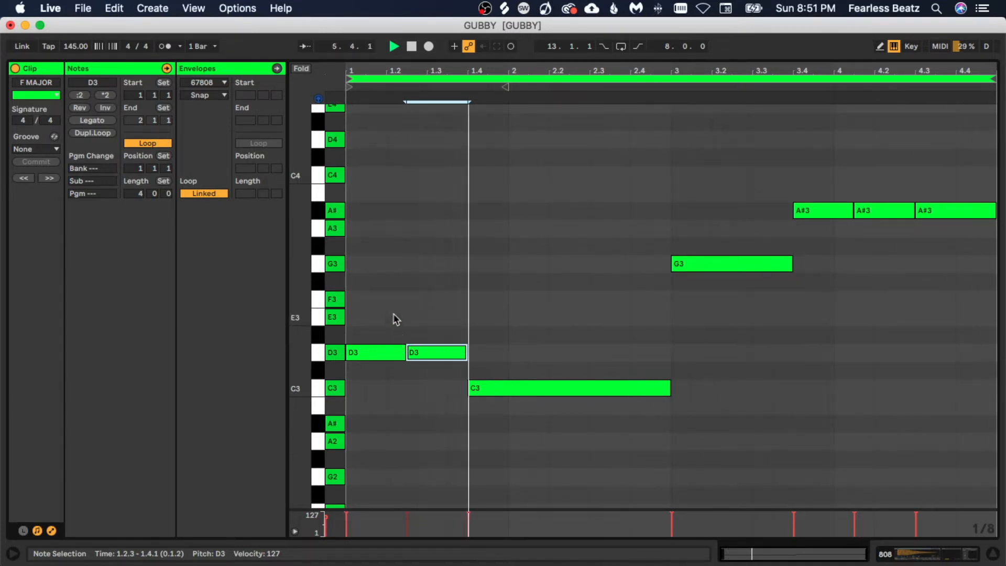
Raise the first D3 note an octave to D4 and play back the clip.
{"action": "left_click_drag", "start_coordinate": [392, 306], "coordinate": [373, 401]}
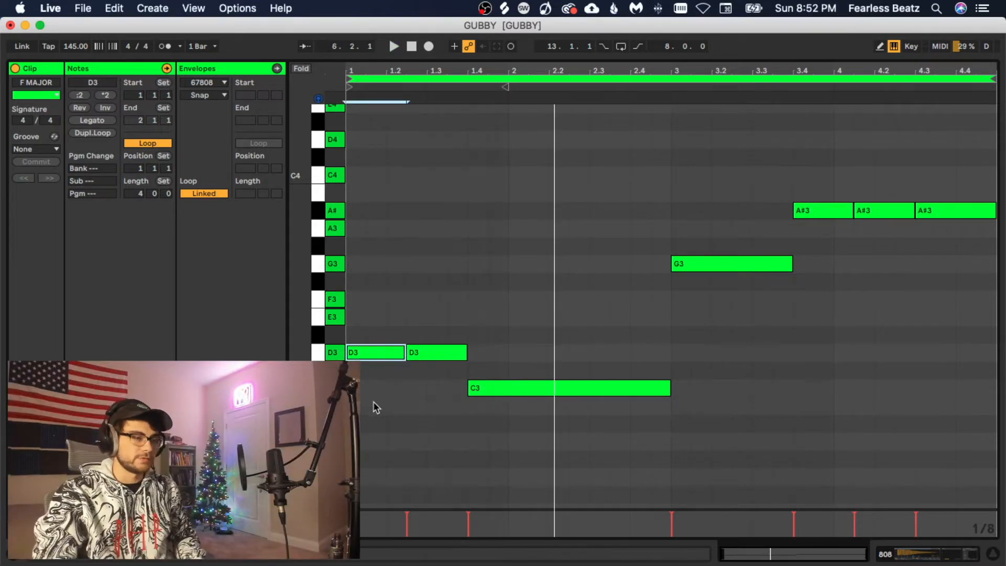
{"action": "key", "text": "shift+Up"}
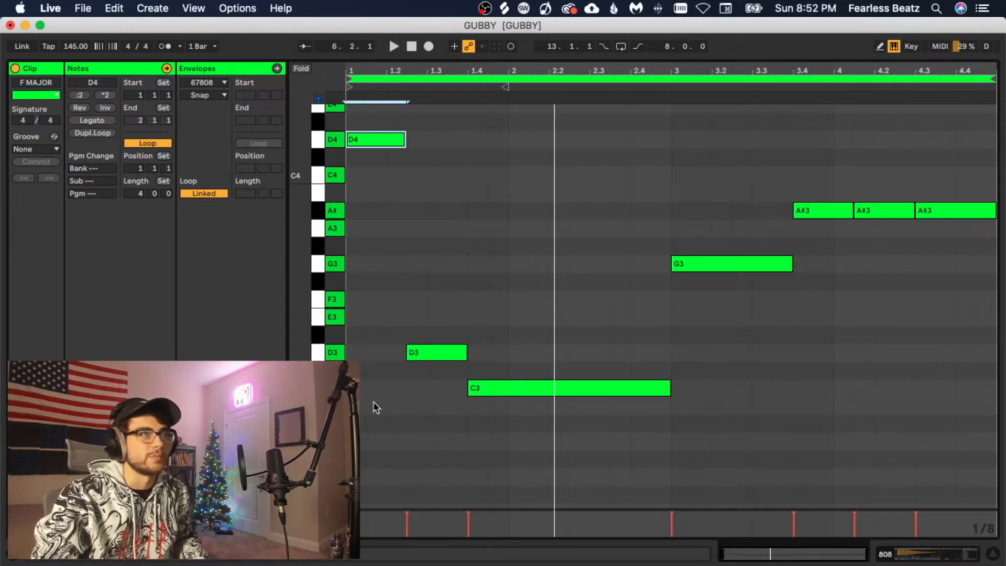
{"action": "key", "text": "space"}
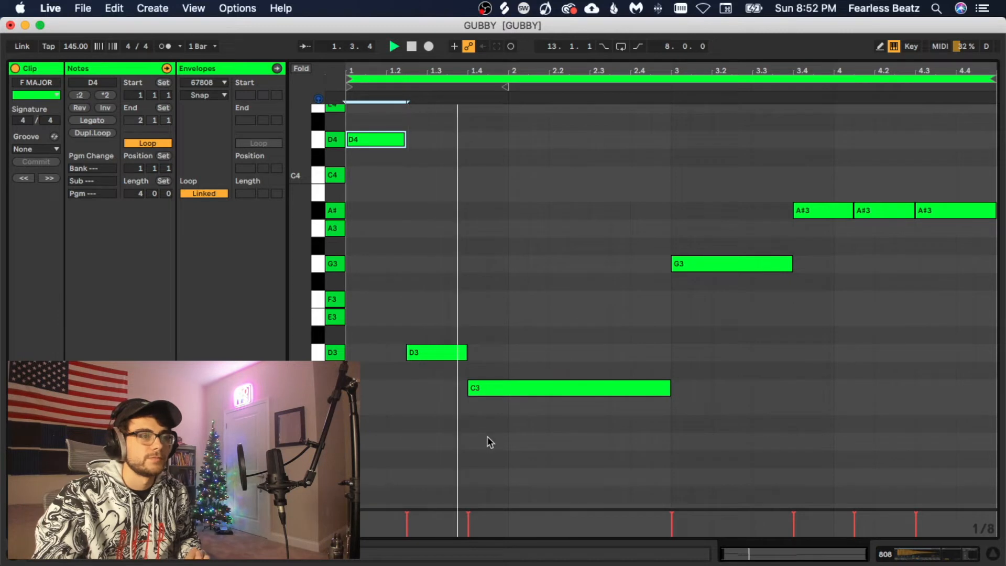
{"action": "left_click", "coordinate": [705, 235]}
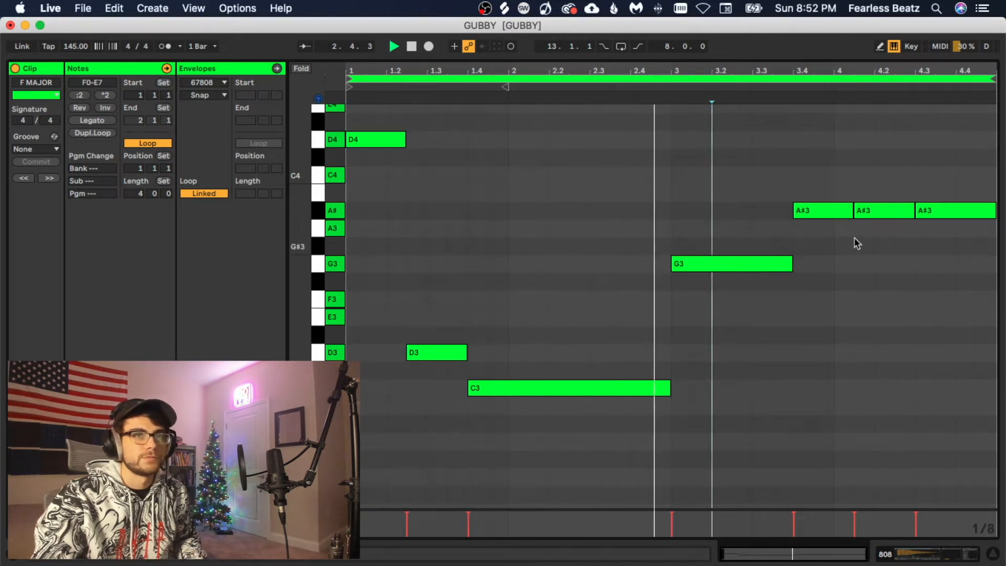
Try the middle A#3 note an octave higher at A#4 and play back the clip.
{"action": "left_click", "coordinate": [886, 213]}
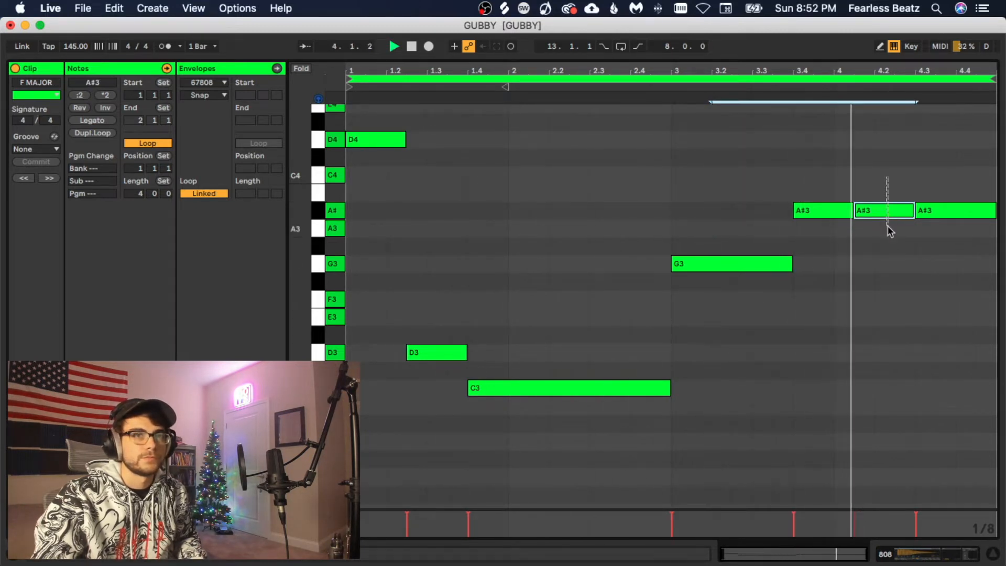
{"action": "key", "text": "space"}
{"action": "key", "text": "shift+Up"}
{"action": "key", "text": "space"}
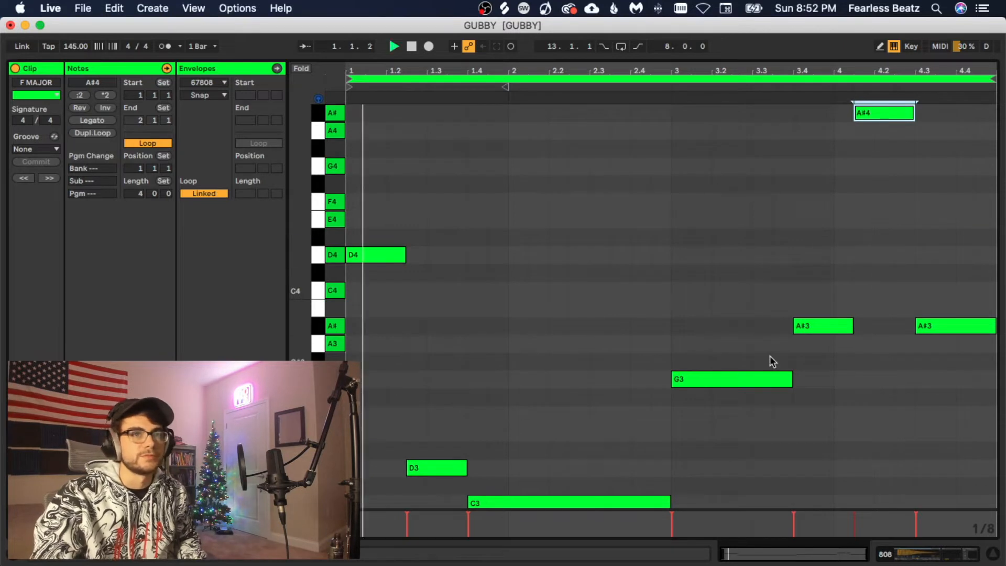
{"action": "scroll", "coordinate": [775, 366], "scroll_direction": "down", "scroll_amount": 1}
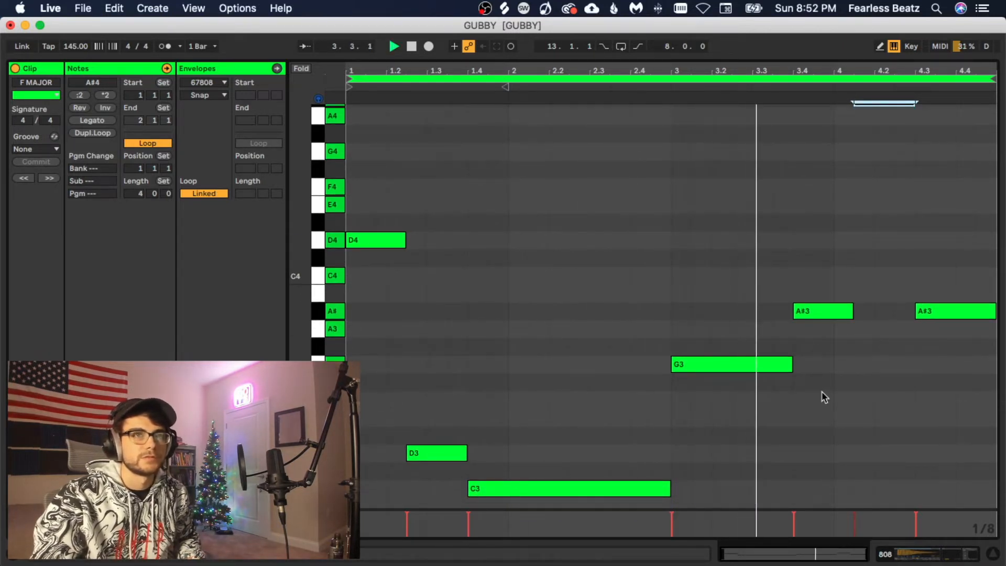
{"action": "scroll", "coordinate": [844, 329], "scroll_direction": "up", "scroll_amount": 4}
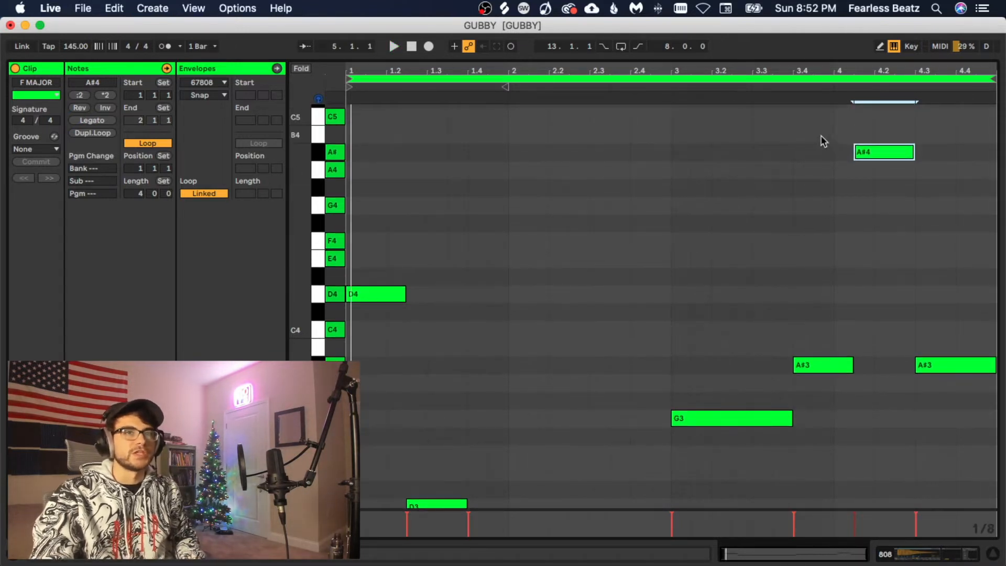
Lower the last two notes of the clip to A#2, playing back the bassline after each change.
{"action": "key", "text": "shift+Down"}
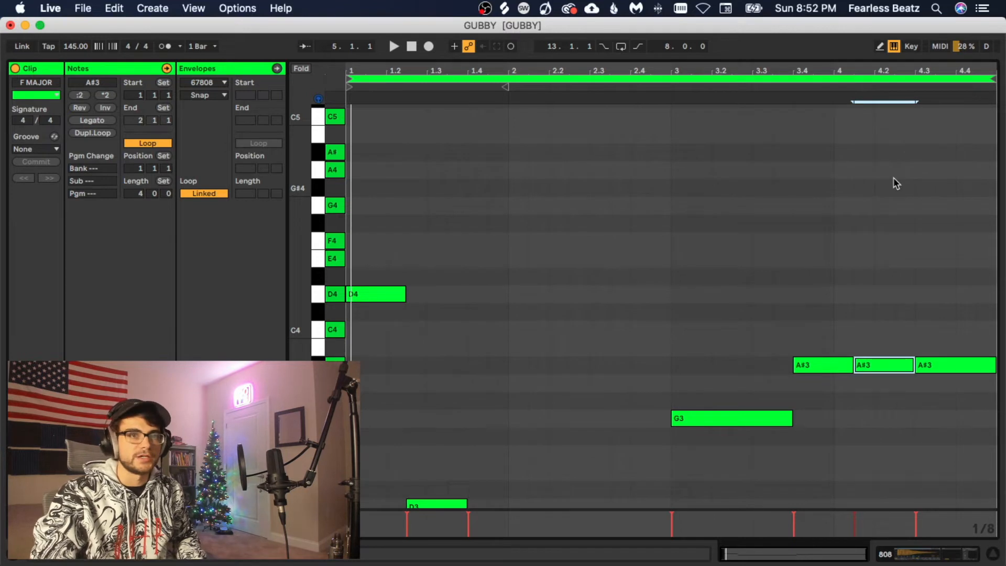
{"action": "key", "text": "shift+Down"}
{"action": "scroll", "coordinate": [825, 190], "scroll_direction": "down", "scroll_amount": 4}
{"action": "key", "text": "space"}
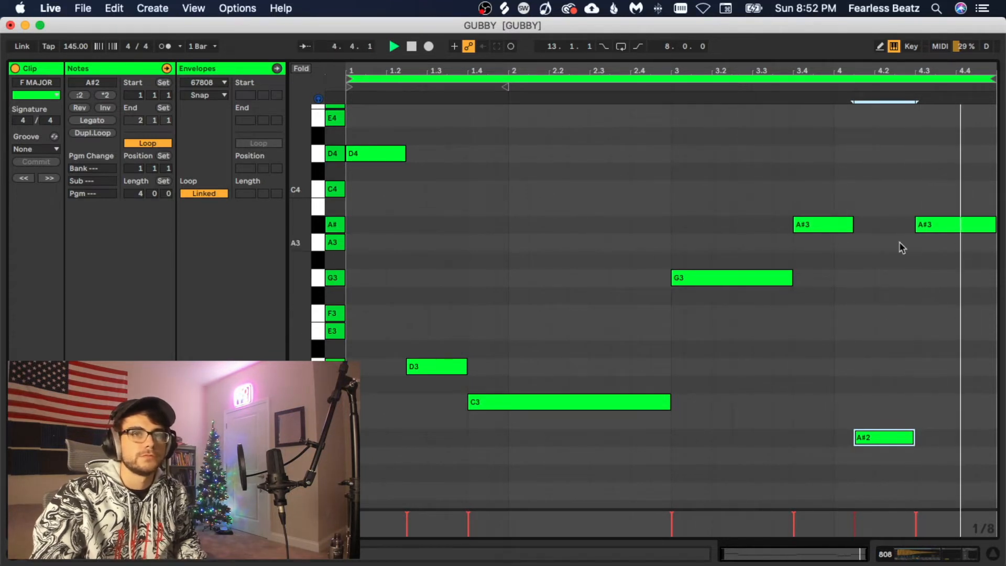
{"action": "key", "text": "space"}
{"action": "left_click", "coordinate": [927, 225]}
{"action": "key", "text": "shift+Down"}
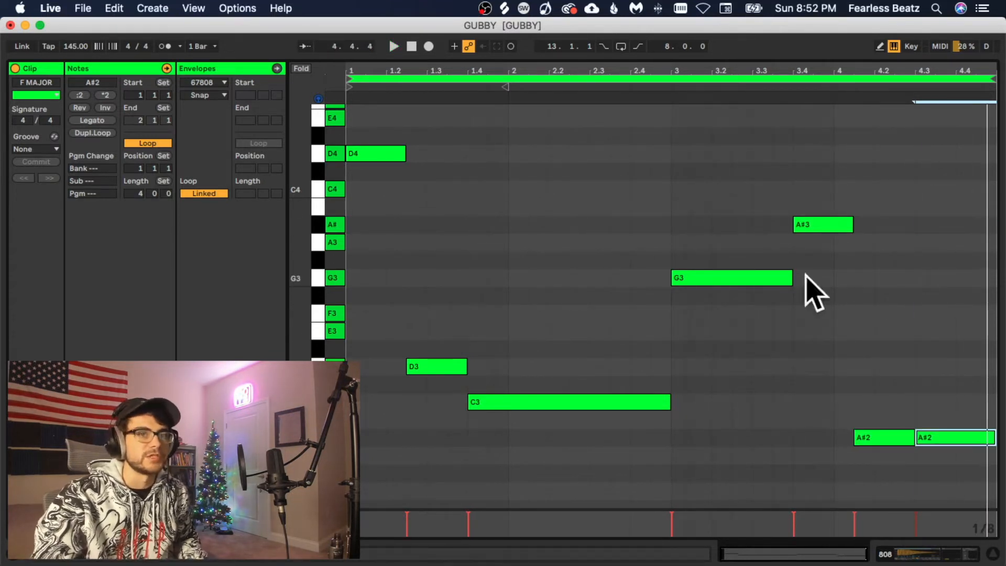
{"action": "key", "text": "space"}
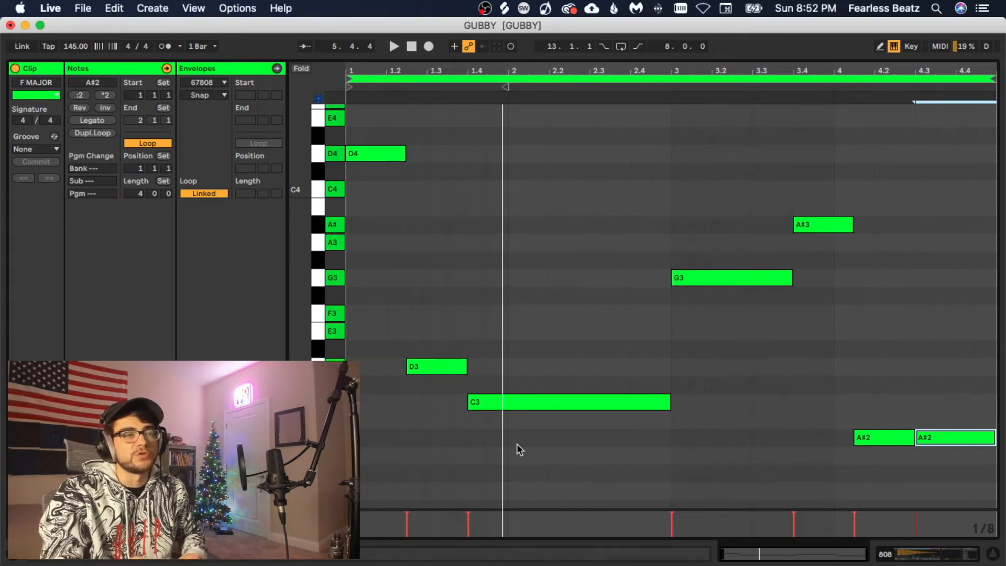
Examine the octave jumps from D4 down to D3 and from A#3 down to the two A#2 notes.
{"action": "left_click", "coordinate": [395, 153]}
{"action": "left_click_drag", "start_coordinate": [406, 271], "coordinate": [424, 366]}
{"action": "left_click", "coordinate": [432, 420]}
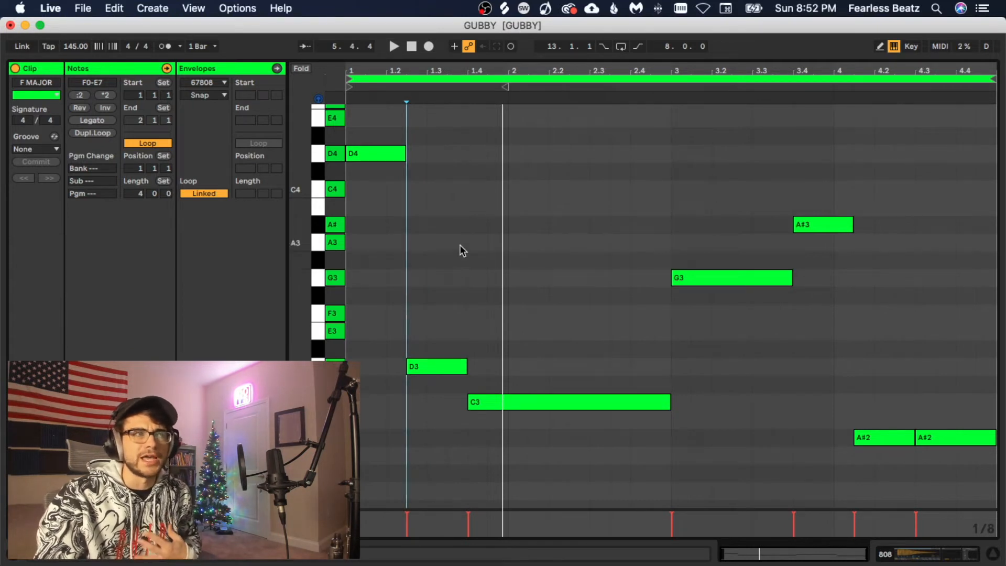
{"action": "left_click", "coordinate": [397, 153]}
{"action": "left_click_drag", "start_coordinate": [433, 304], "coordinate": [435, 402]}
{"action": "left_click", "coordinate": [391, 152]}
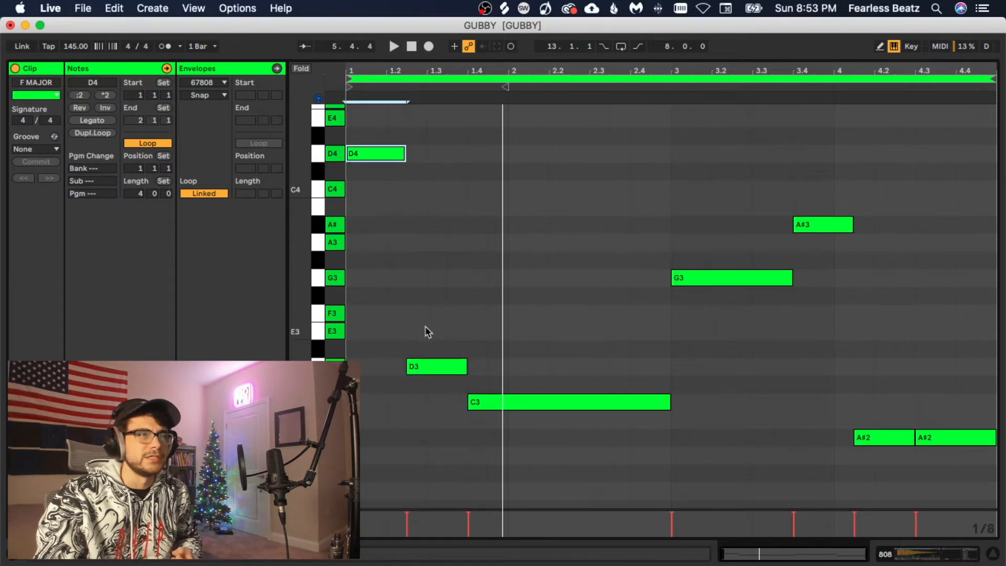
{"action": "left_click_drag", "start_coordinate": [426, 326], "coordinate": [427, 369]}
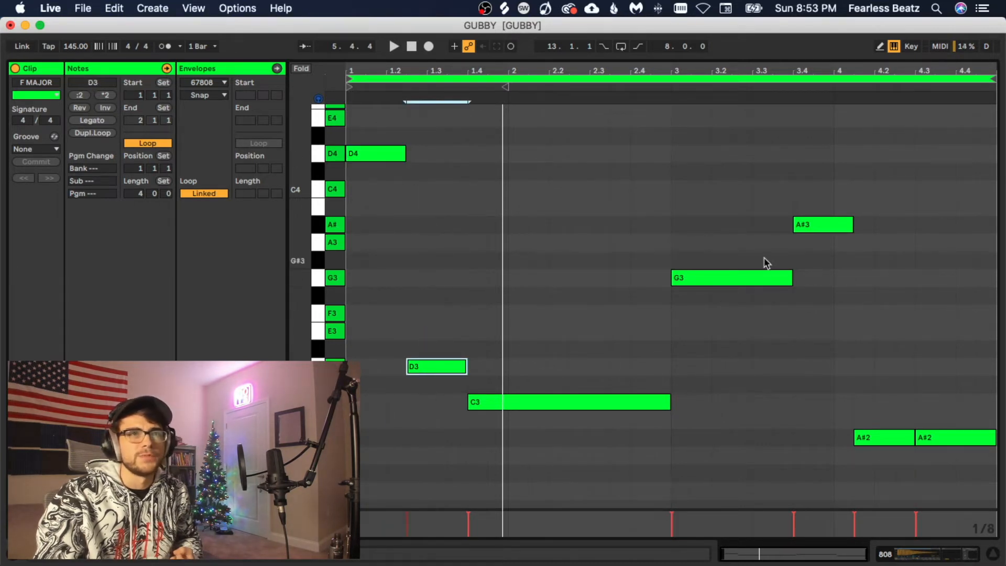
{"action": "left_click", "coordinate": [801, 225]}
{"action": "left_click_drag", "start_coordinate": [829, 375], "coordinate": [936, 480]}
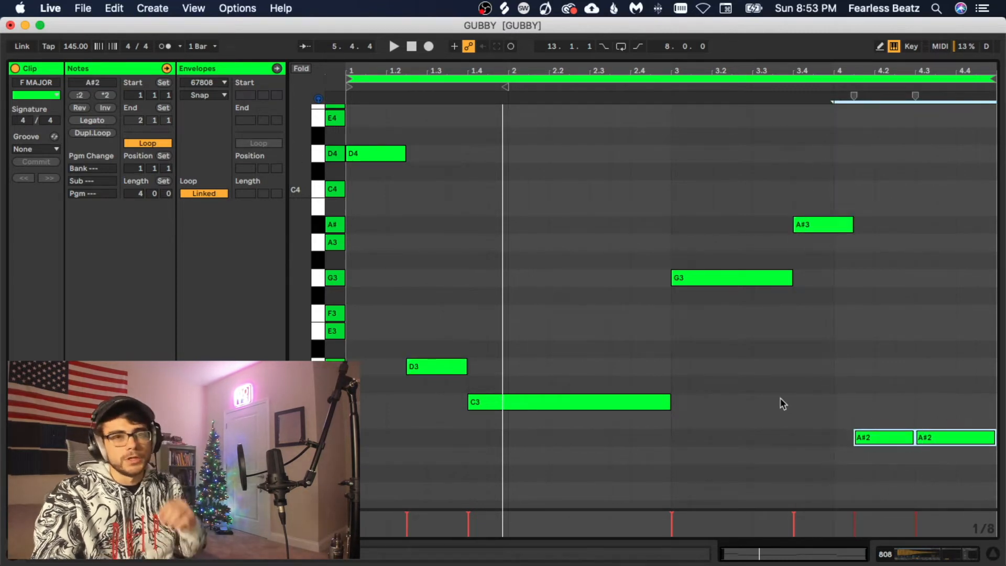
{"action": "left_click", "coordinate": [799, 225]}
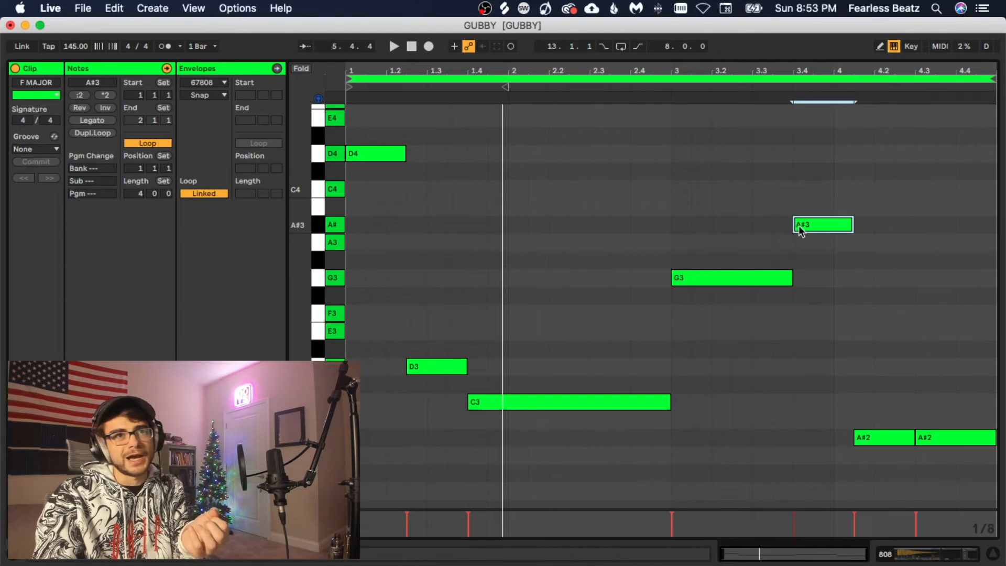
Shorten the long C3 note to end at 2.4 and add a second C3 from there to bar 3.
{"action": "left_click_drag", "start_coordinate": [667, 398], "coordinate": [640, 402]}
{"action": "double_click", "coordinate": [640, 402]}
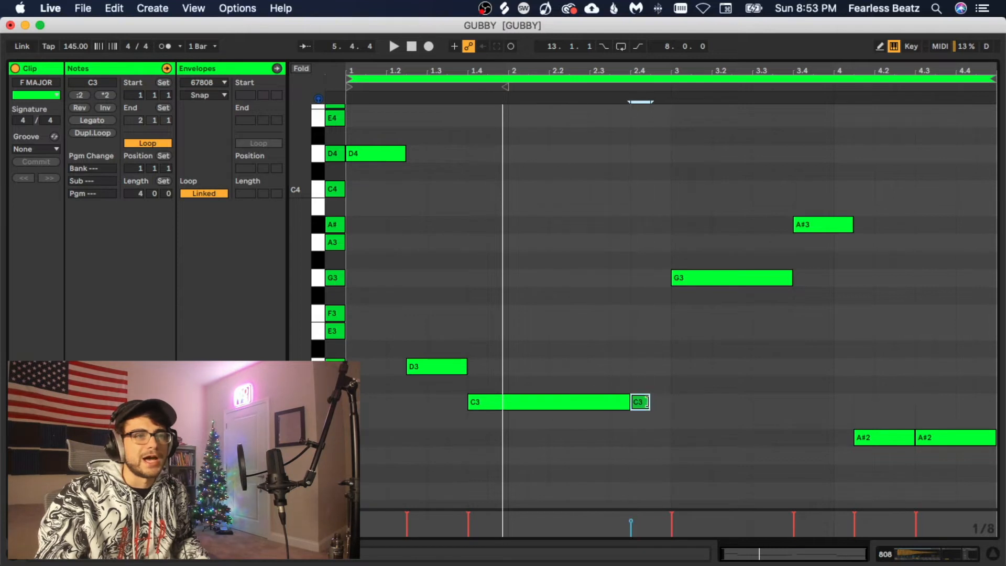
{"action": "left_click_drag", "start_coordinate": [650, 402], "coordinate": [669, 402]}
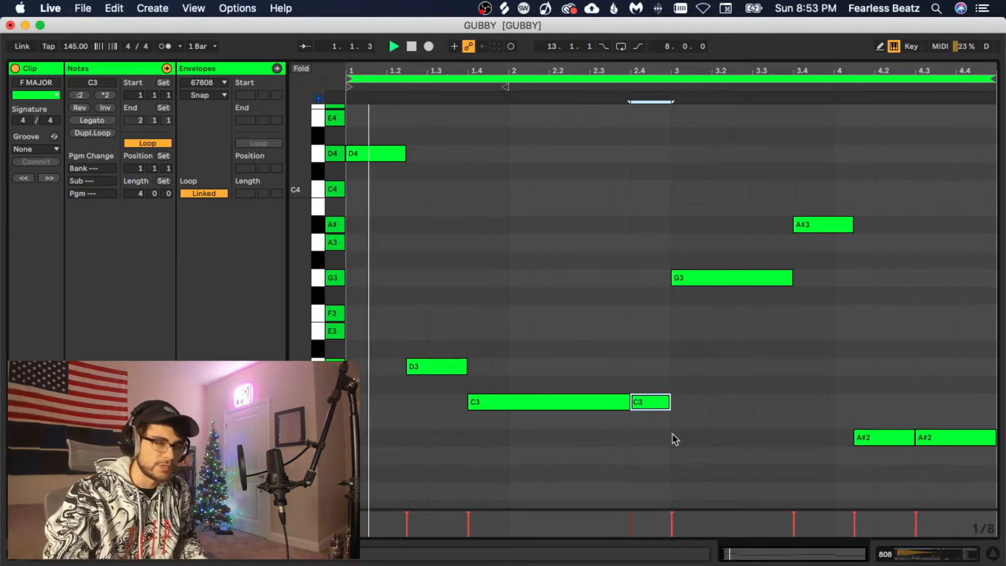
Raise the C3 before bar 3 to C4, extend its start back to 2.3.3 and trim the long C3 to end there.
{"action": "key", "text": "shift+Up"}
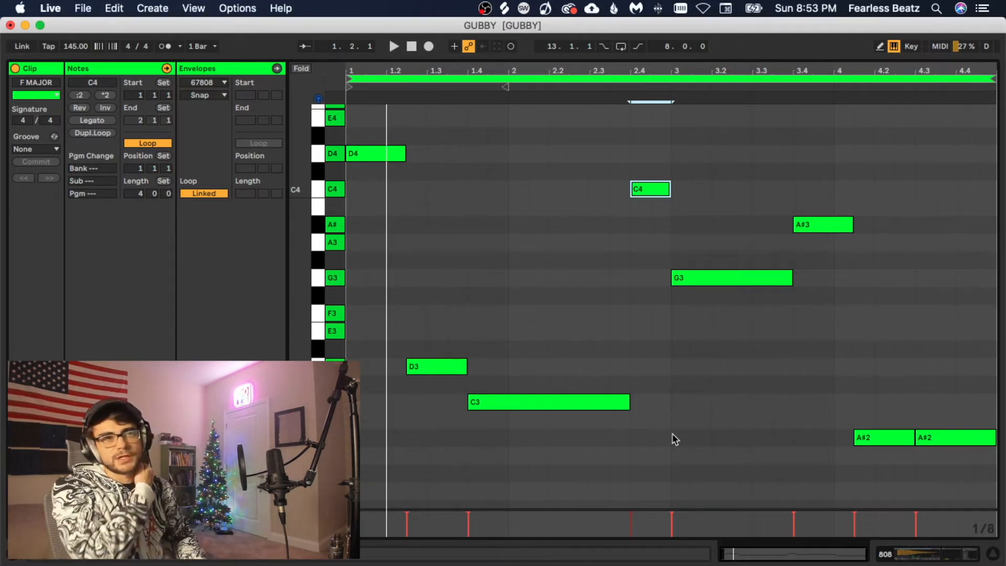
{"action": "key", "text": "space"}
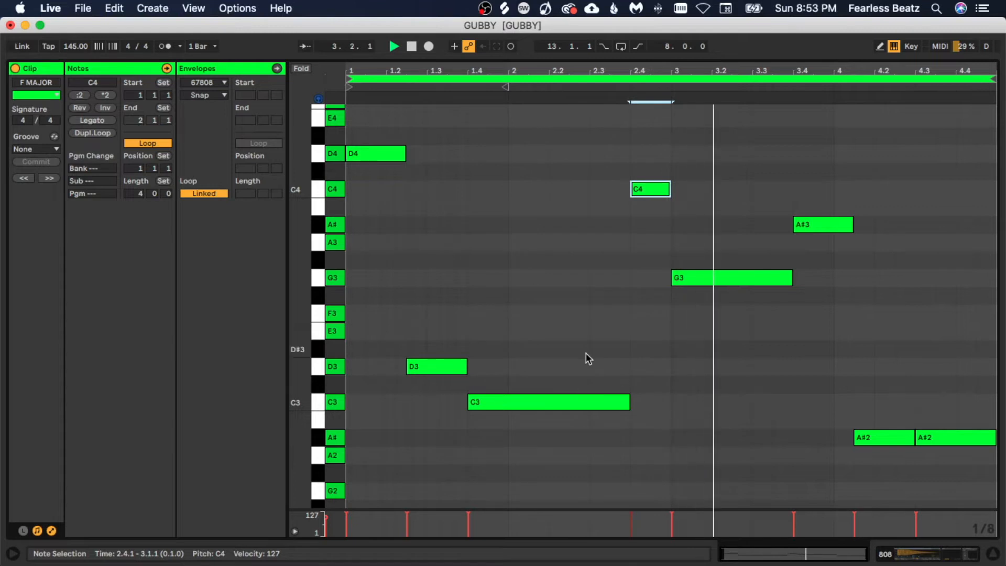
{"action": "left_click_drag", "start_coordinate": [640, 194], "coordinate": [669, 190]}
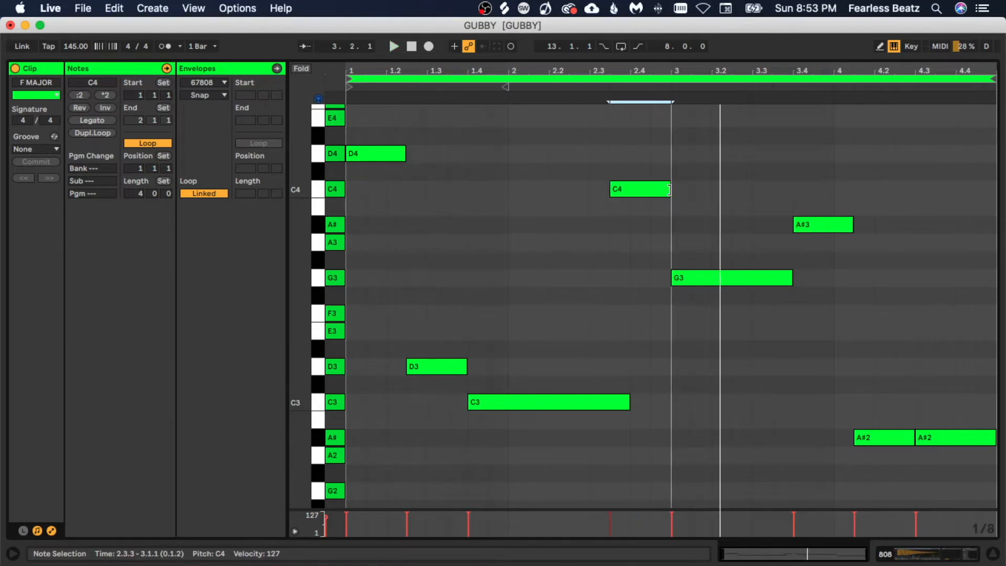
{"action": "mouse_move", "coordinate": [626, 397]}
{"action": "left_mouse_down"}
{"action": "mouse_move", "coordinate": [603, 389]}
{"action": "mouse_move", "coordinate": [608, 398]}
{"action": "left_mouse_up"}
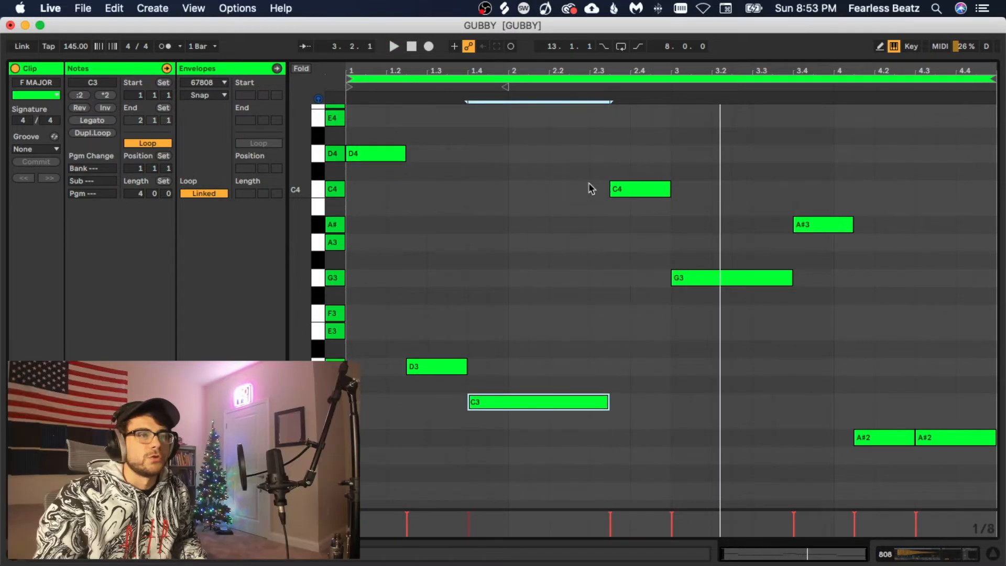
Compare the C4 note before bar 3 with the long C3 and play back the clip.
{"action": "left_click_drag", "start_coordinate": [606, 166], "coordinate": [632, 220]}
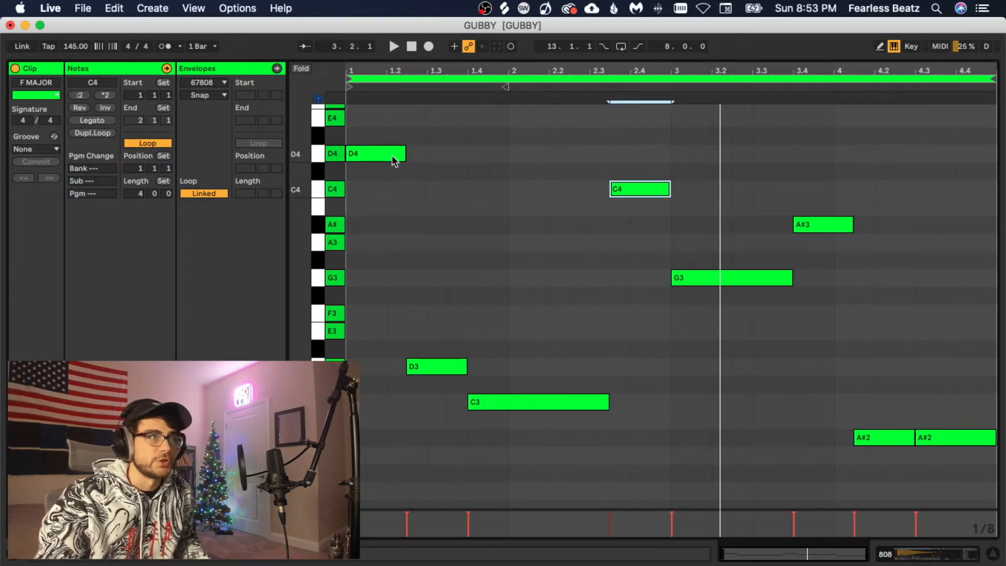
{"action": "left_click", "coordinate": [495, 396]}
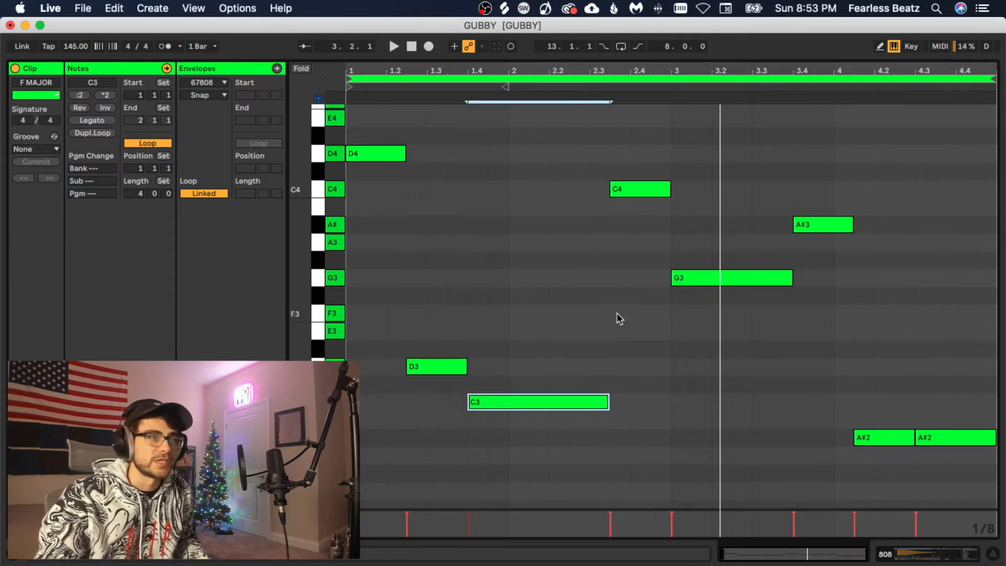
{"action": "left_click", "coordinate": [627, 190]}
{"action": "key", "text": "space"}
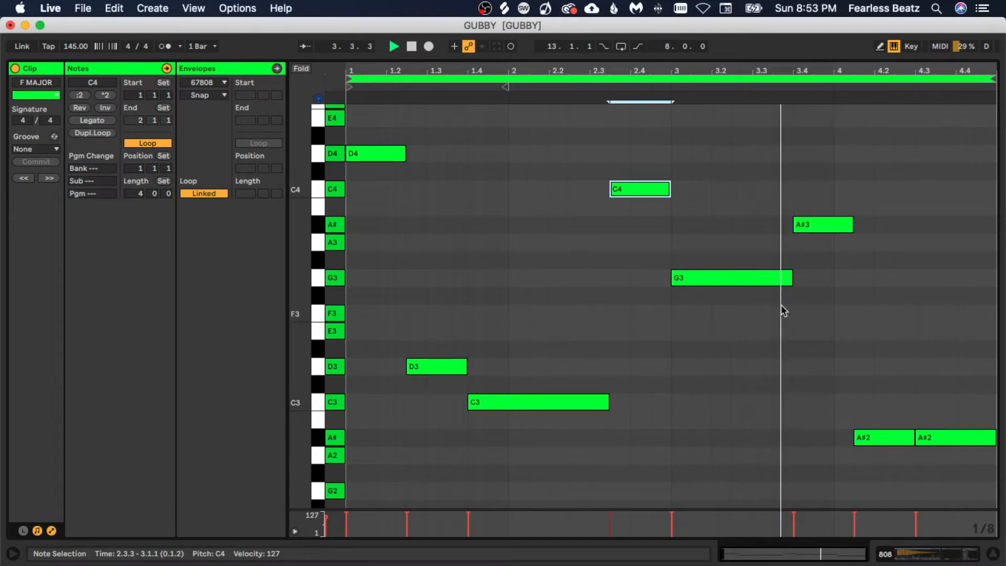
Shorten the G3 at bar 3 to end at 3.2.3 and duplicate it to fill the space up to 3.4.
{"action": "left_click_drag", "start_coordinate": [791, 282], "coordinate": [731, 289]}
{"action": "key", "text": "ctrl+d"}
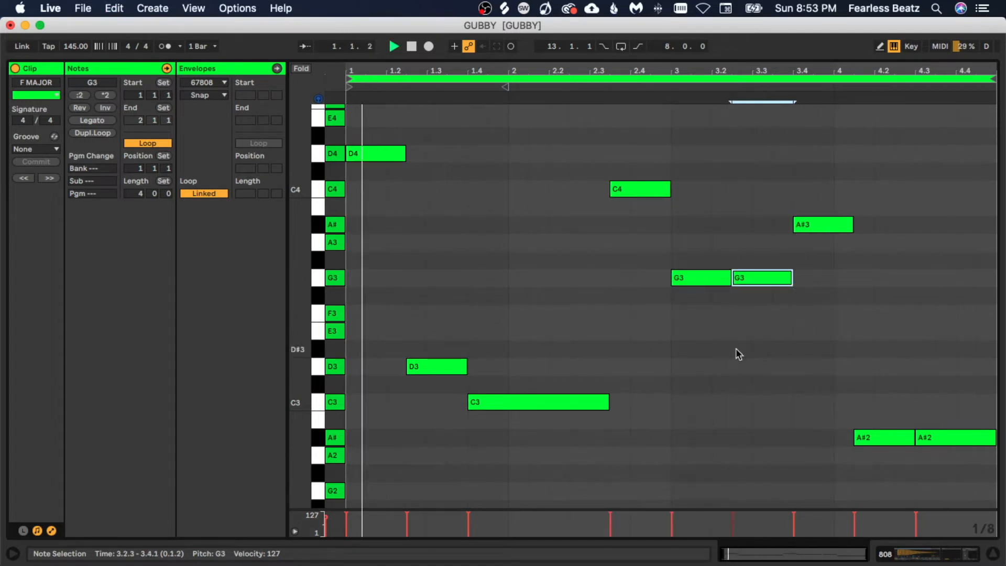
{"action": "left_click", "coordinate": [671, 356]}
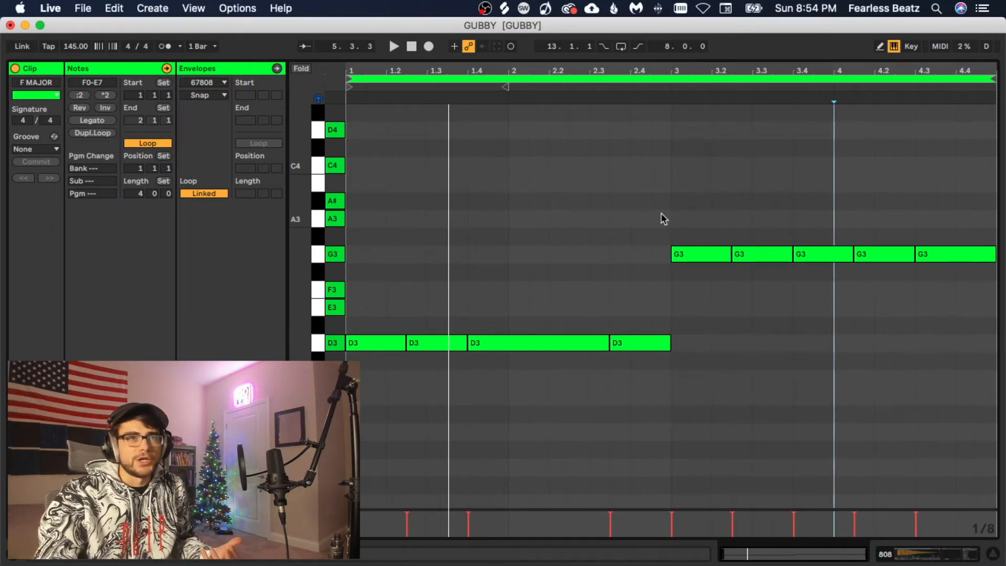
Examine the run of G3 notes across bars 3 and 4 and the first note of that run.
{"action": "left_click_drag", "start_coordinate": [662, 215], "coordinate": [966, 279]}
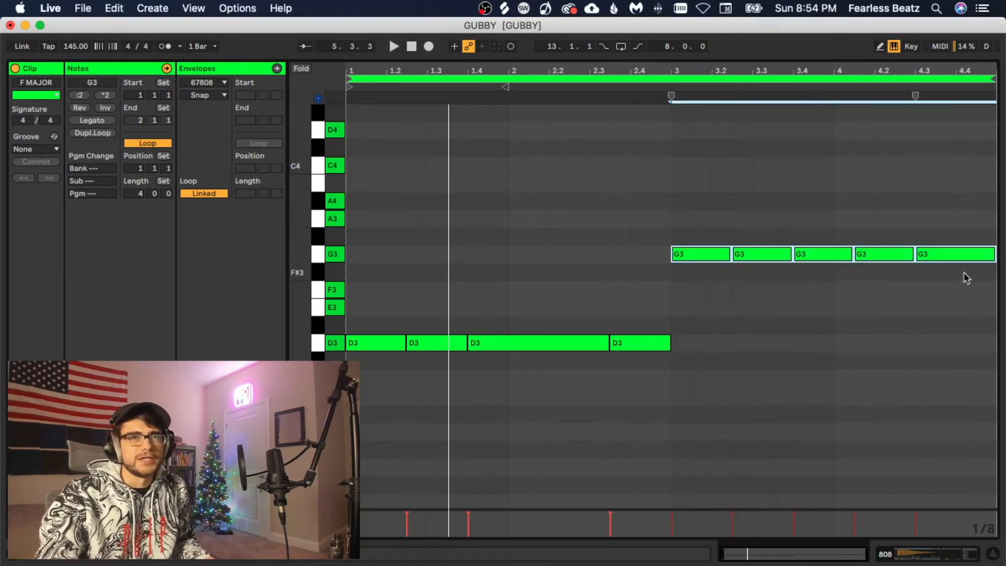
{"action": "left_click", "coordinate": [725, 254]}
{"action": "left_click_drag", "start_coordinate": [680, 202], "coordinate": [997, 312]}
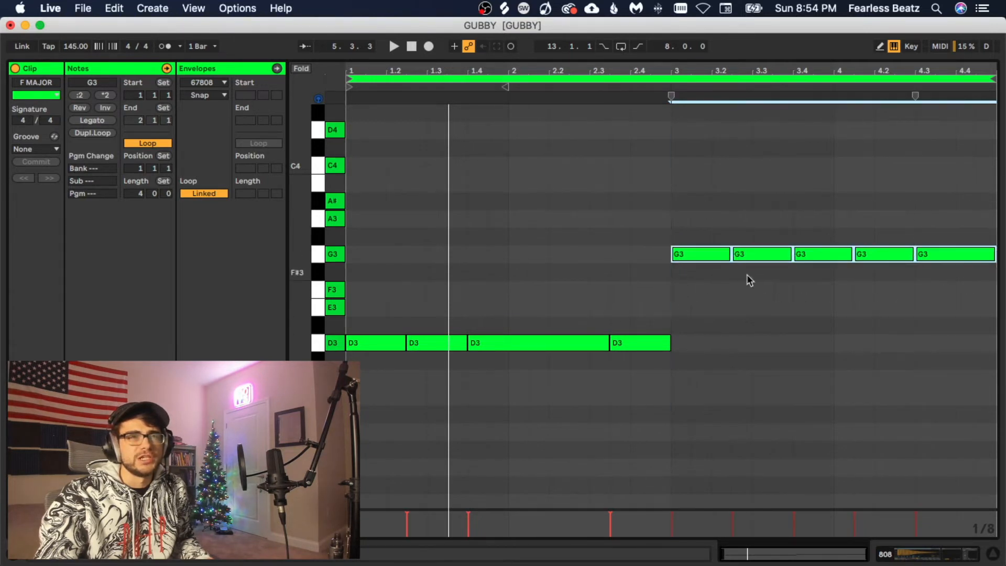
{"action": "left_click", "coordinate": [715, 260]}
{"action": "left_click_drag", "start_coordinate": [671, 211], "coordinate": [710, 272]}
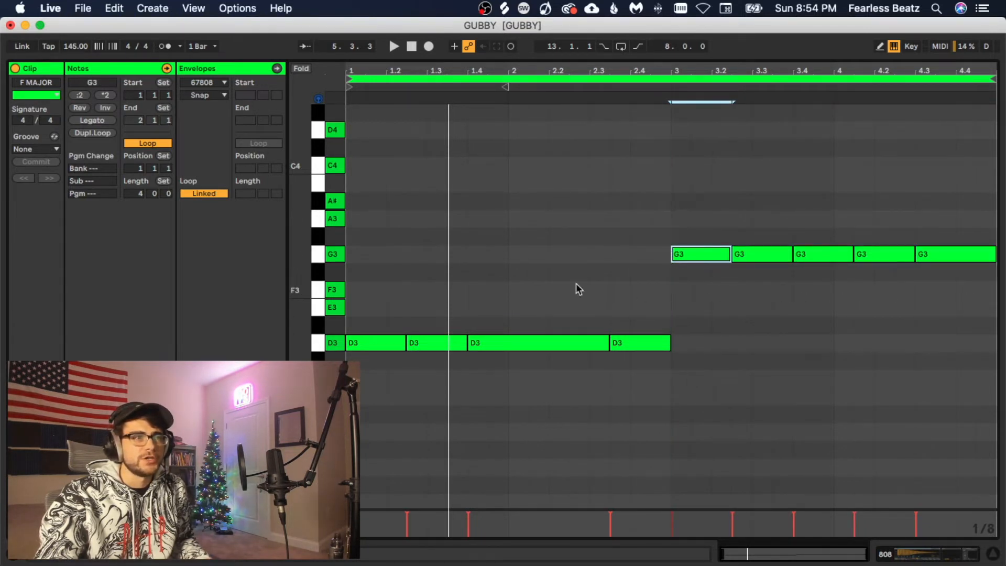
Examine the D3 notes in bars 1 and 2, comparing the first note with the long one.
{"action": "left_click_drag", "start_coordinate": [358, 291], "coordinate": [384, 373]}
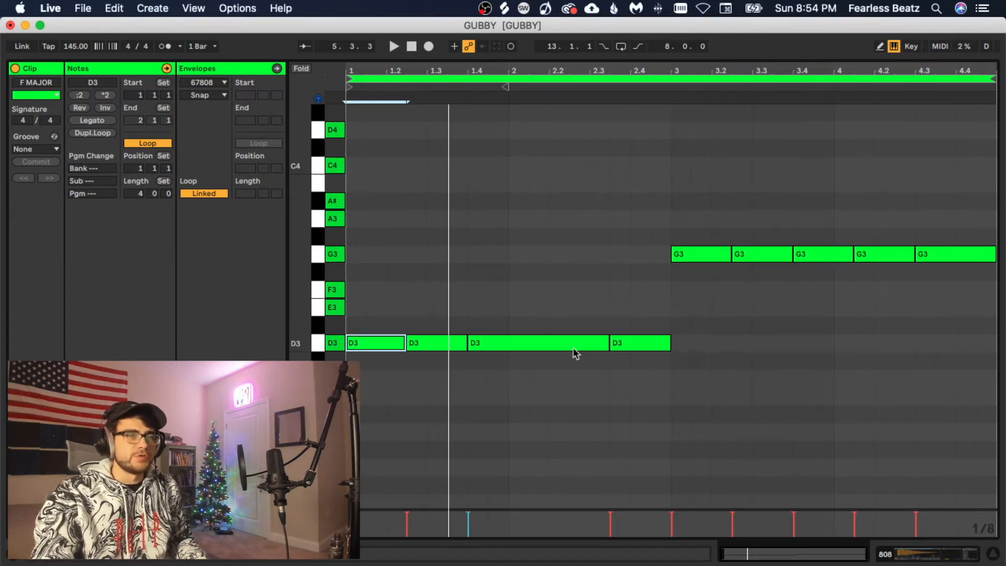
{"action": "left_click_drag", "start_coordinate": [576, 353], "coordinate": [568, 281]}
{"action": "key", "text": "super+z"}
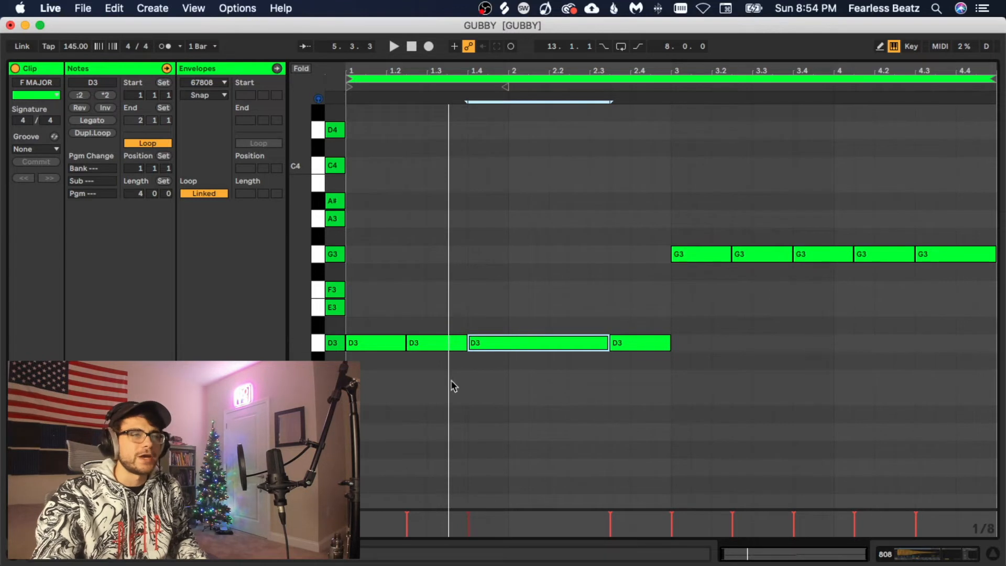
{"action": "left_click", "coordinate": [403, 370]}
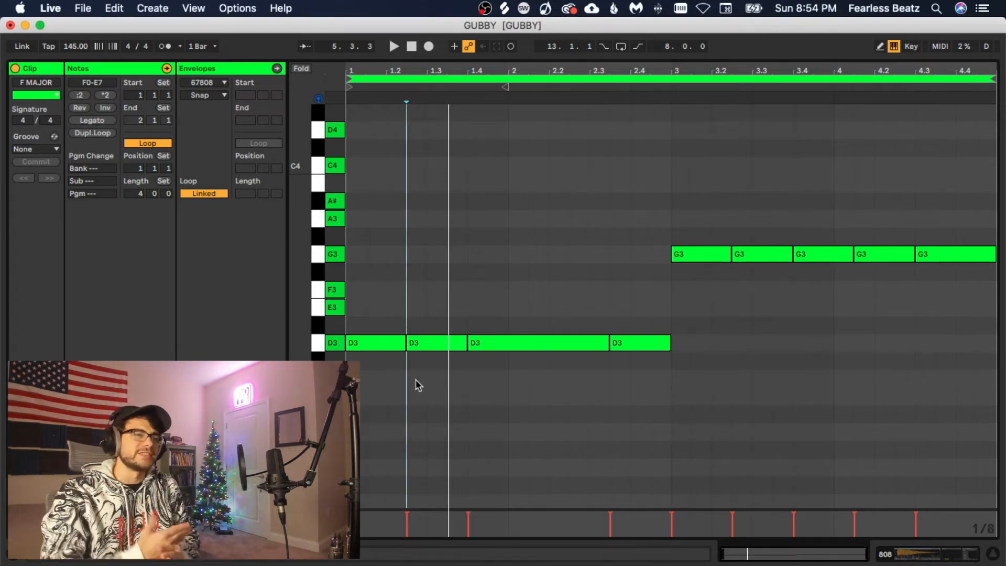
{"action": "left_click", "coordinate": [369, 318]}
{"action": "left_click", "coordinate": [377, 344]}
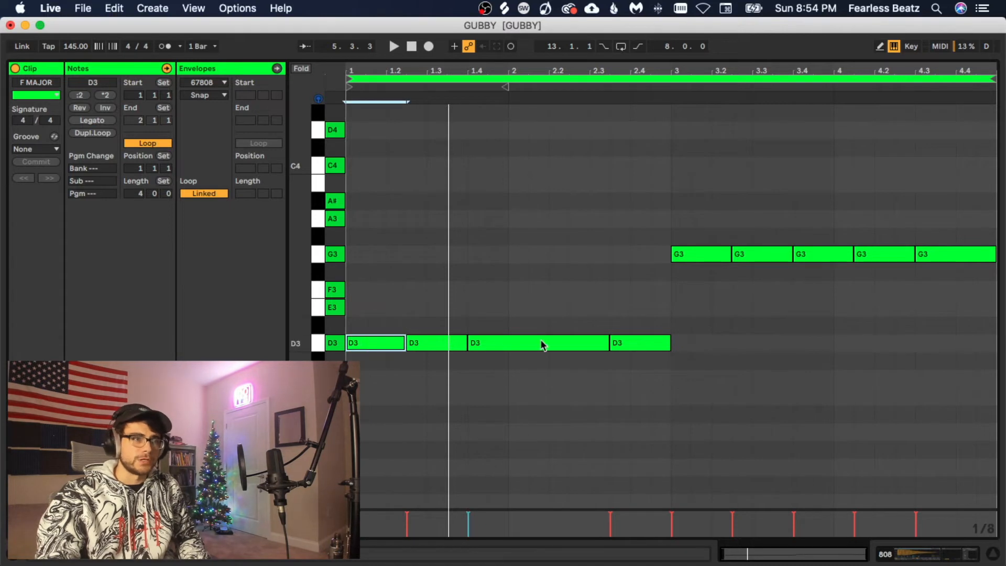
Compare the last three G3 notes with the D3 notes that could change octave, and play back the clip.
{"action": "left_click", "coordinate": [673, 255]}
{"action": "left_click_drag", "start_coordinate": [851, 194], "coordinate": [954, 313]}
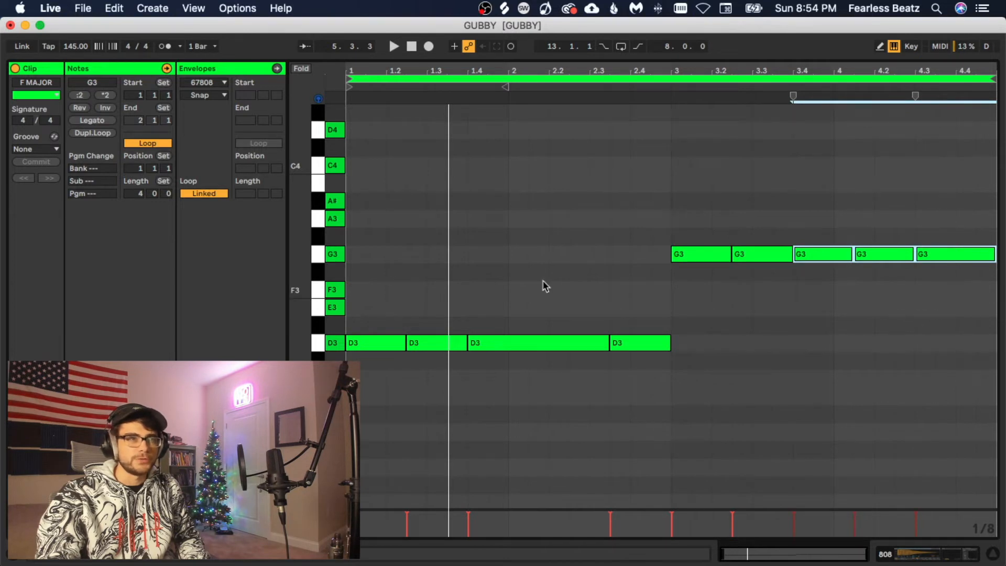
{"action": "left_click_drag", "start_coordinate": [542, 282], "coordinate": [688, 397]}
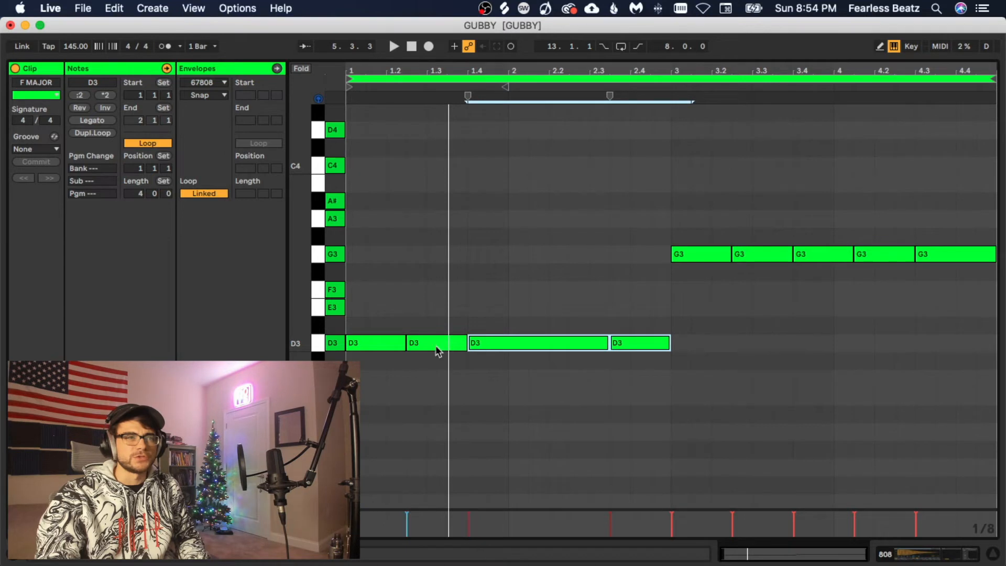
{"action": "left_click_drag", "start_coordinate": [379, 305], "coordinate": [390, 343]}
{"action": "left_click", "coordinate": [512, 394]}
{"action": "key", "text": "space"}
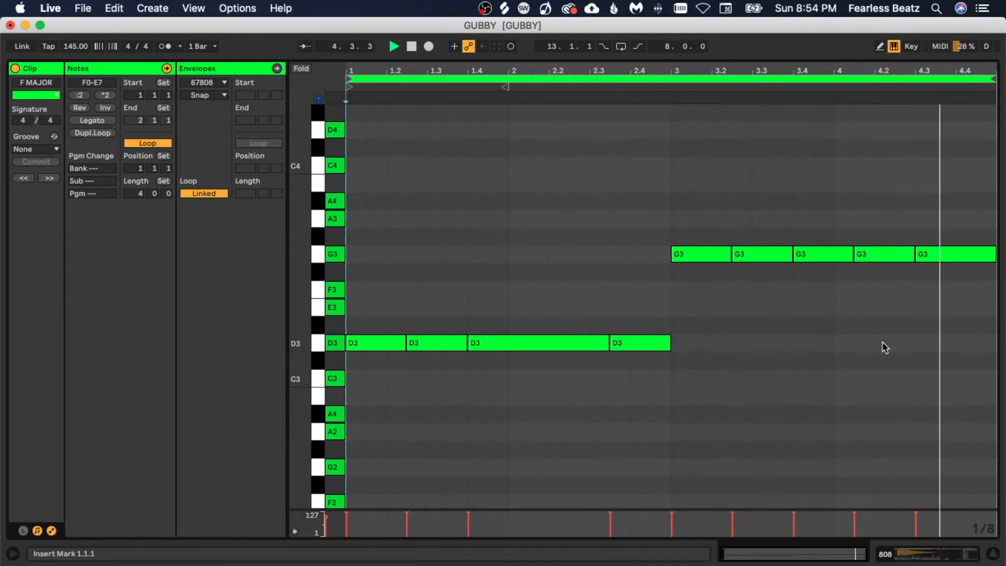
Try deleting the G3 at 3.4 and extending the G3 before it to 4.1.3.
{"action": "double_click", "coordinate": [822, 260]}
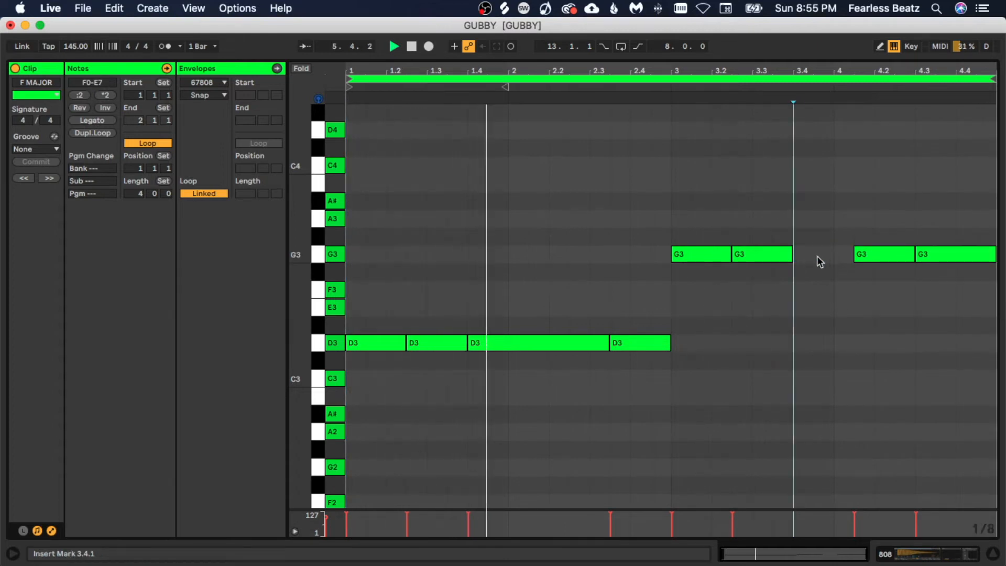
{"action": "left_click", "coordinate": [789, 253]}
{"action": "left_click_drag", "start_coordinate": [790, 253], "coordinate": [846, 260]}
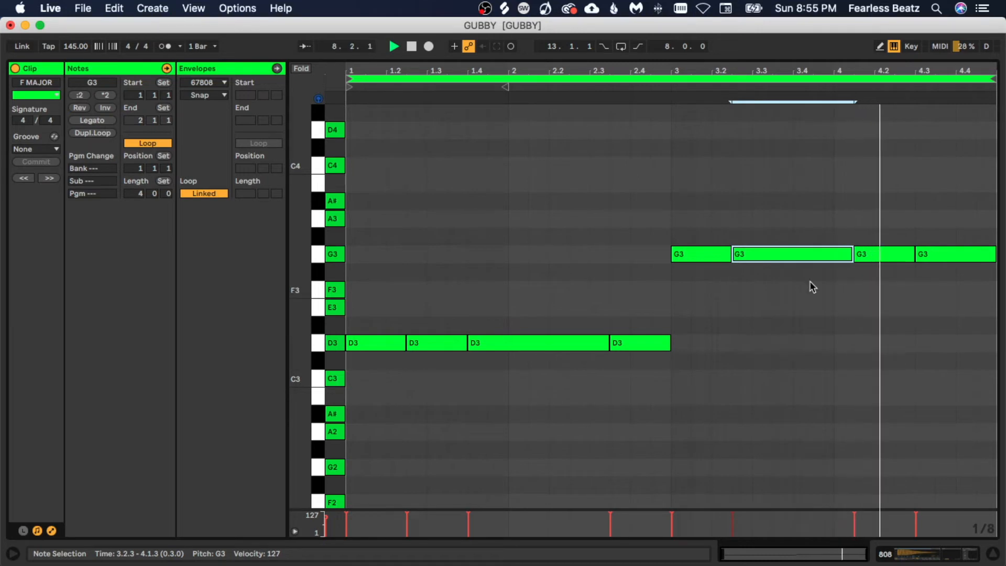
Shorten the G3 at 3.2.3 back to end at 3.4 and duplicate it to fill up to 4.1.3.
{"action": "key", "text": "shift+Left"}
{"action": "key", "text": "shift+Left"}
{"action": "key", "text": "shift+Left"}
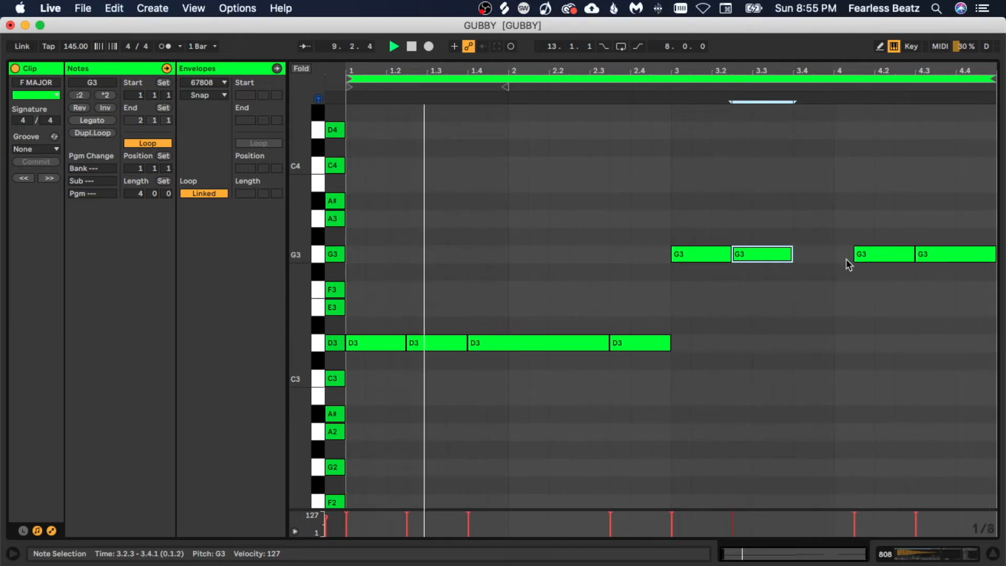
{"action": "key", "text": "super+d"}
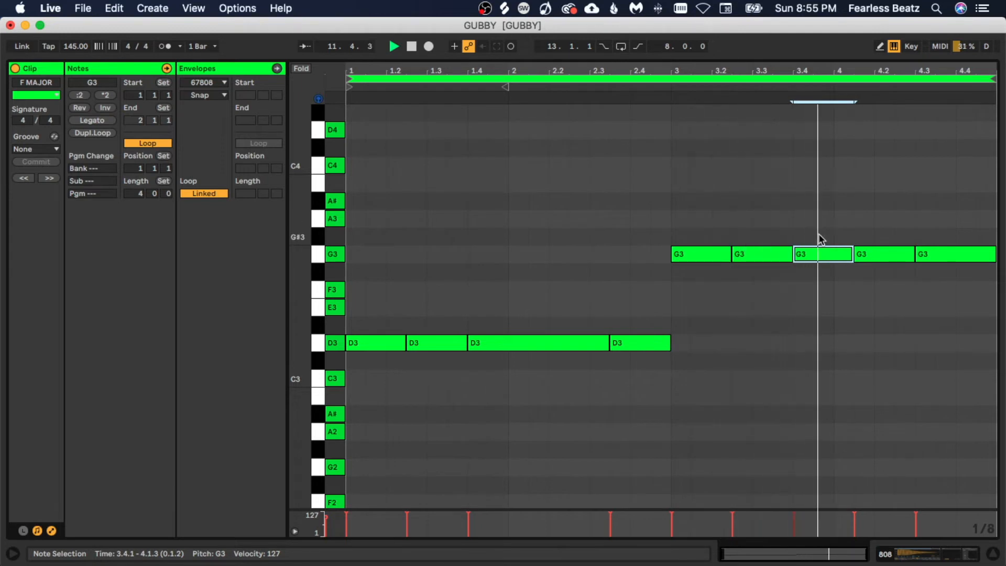
Try the G3 note at 3.4 an octave higher at G4 while the clip plays.
{"action": "key", "text": "shift+Up"}
{"action": "scroll", "coordinate": [666, 309], "scroll_direction": "down", "scroll_amount": 2}
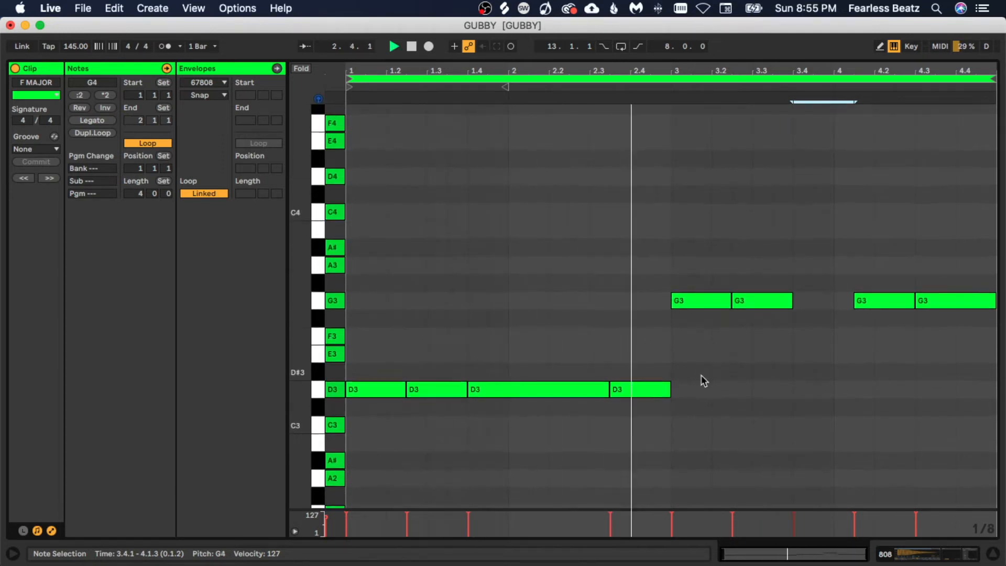
{"action": "scroll", "coordinate": [717, 388], "scroll_direction": "up", "scroll_amount": 2}
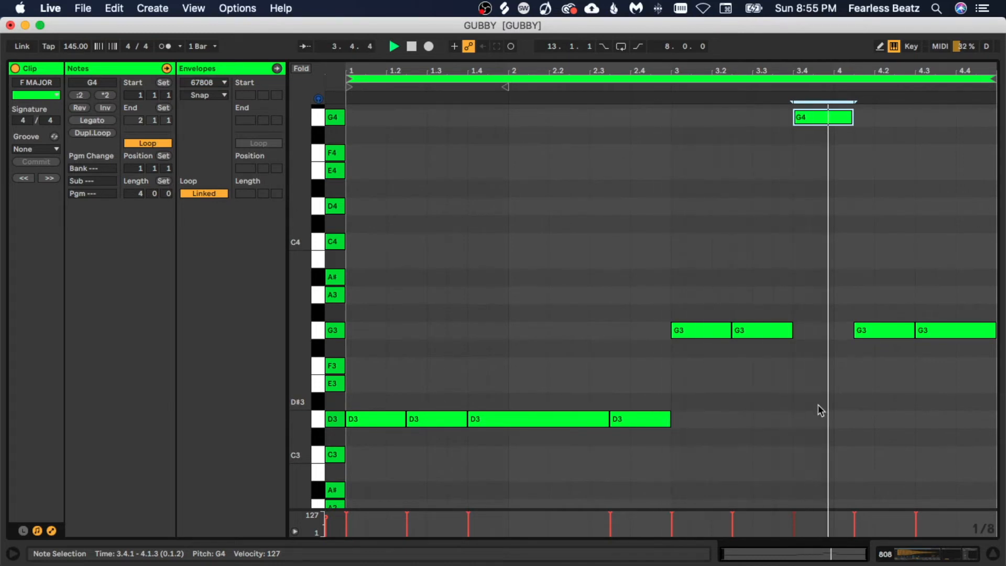
{"action": "key", "text": "shift+Down"}
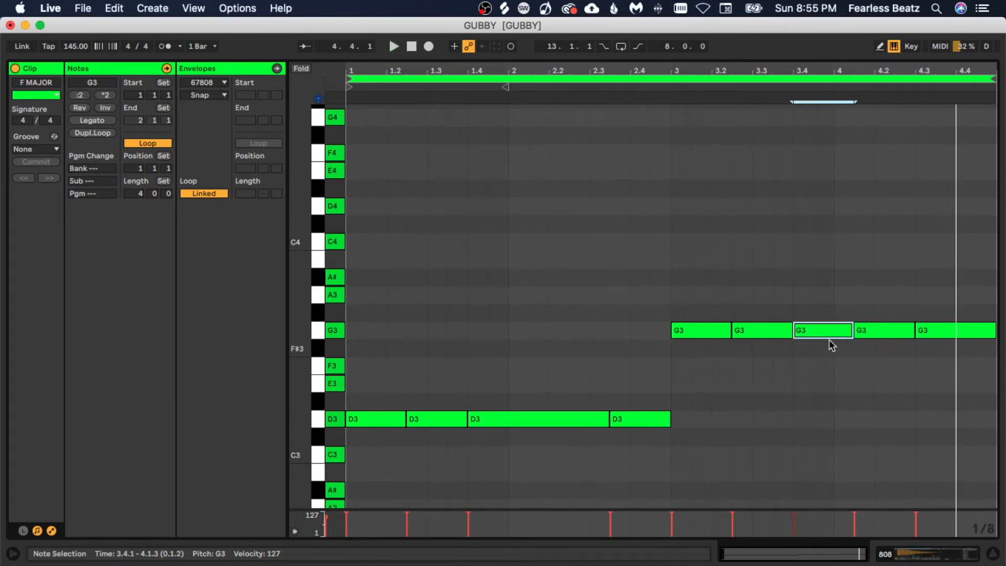
Lower the last two G3 notes to G2, trying the note at 3.4 on G2 before returning it to G3.
{"action": "key", "text": "shift+Down"}
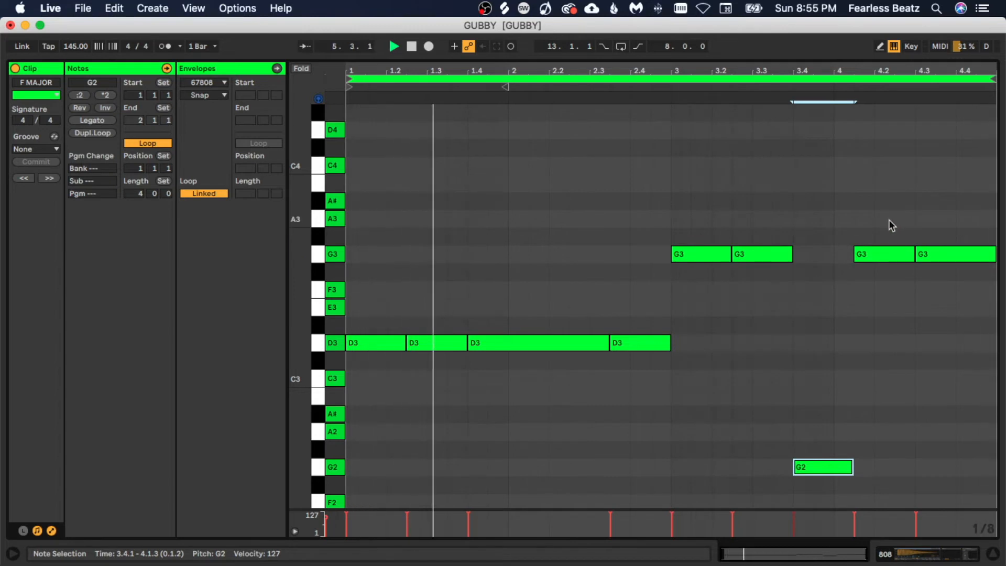
{"action": "left_click_drag", "start_coordinate": [889, 218], "coordinate": [950, 283]}
{"action": "key", "text": "shift+Down"}
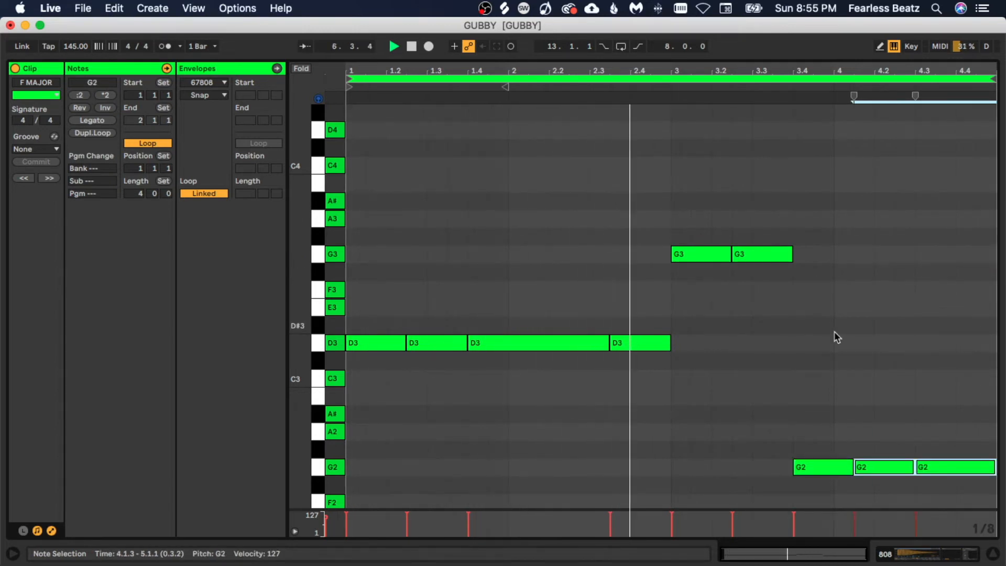
{"action": "left_click", "coordinate": [833, 466]}
{"action": "key", "text": "shift+Up"}
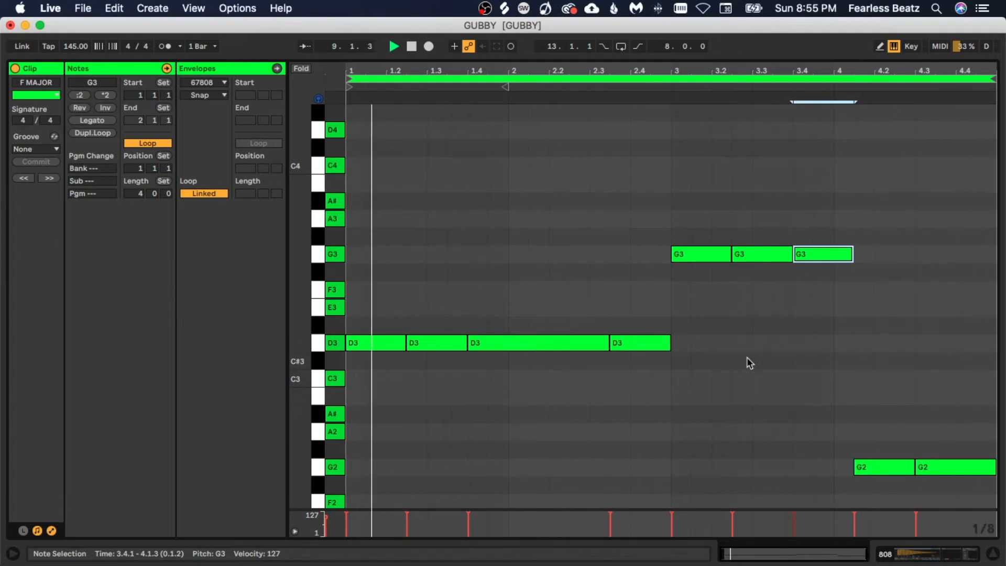
Raise the last D3 note before bar 3 an octave to D4 and play back the clip.
{"action": "scroll", "coordinate": [697, 366], "scroll_direction": "down", "scroll_amount": 2}
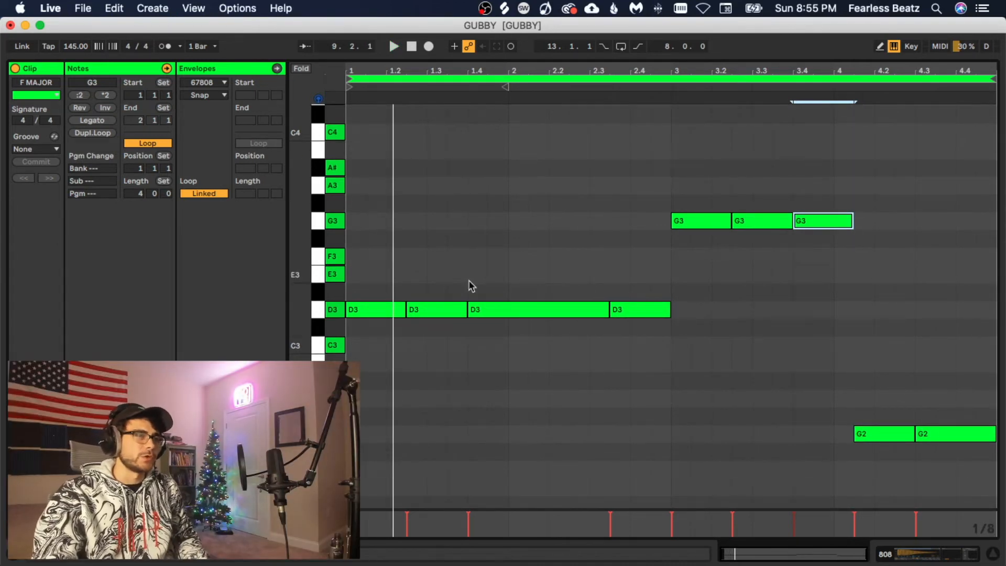
{"action": "scroll", "coordinate": [664, 370], "scroll_direction": "down", "scroll_amount": 2}
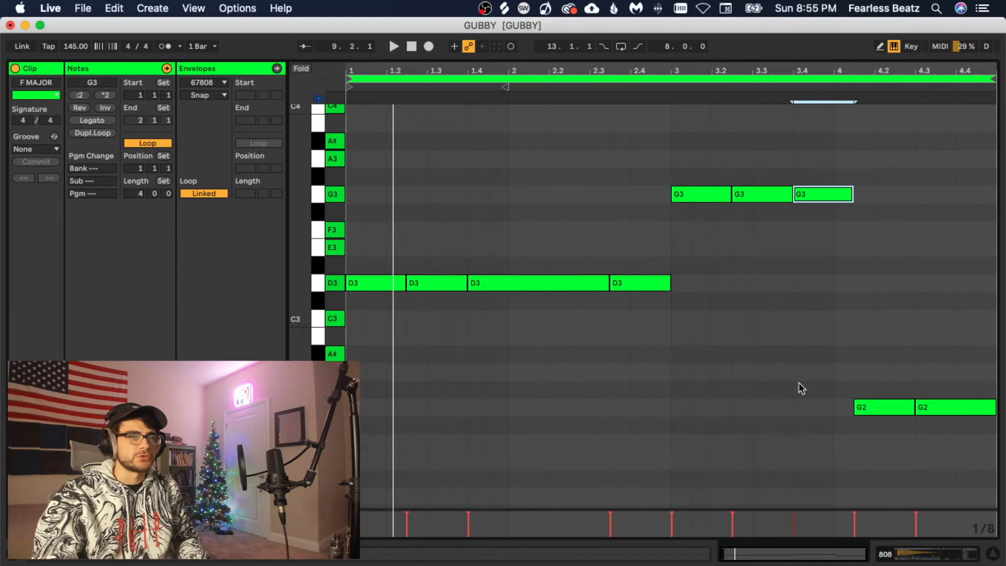
{"action": "left_click_drag", "start_coordinate": [797, 387], "coordinate": [992, 419]}
{"action": "left_click", "coordinate": [653, 281]}
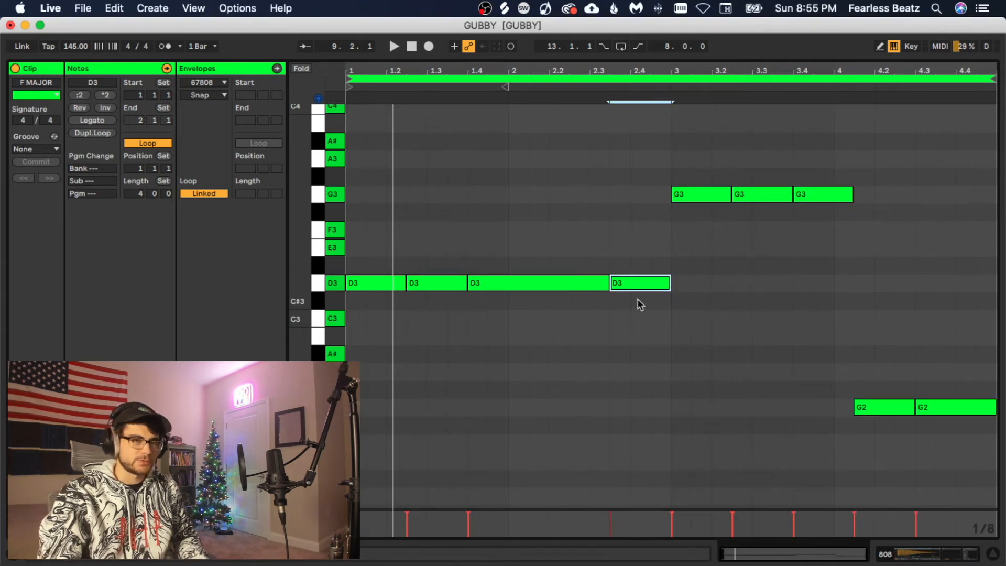
{"action": "key", "text": "shift+Up"}
{"action": "key", "text": "space"}
{"action": "scroll", "coordinate": [633, 419], "scroll_direction": "up", "scroll_amount": 2}
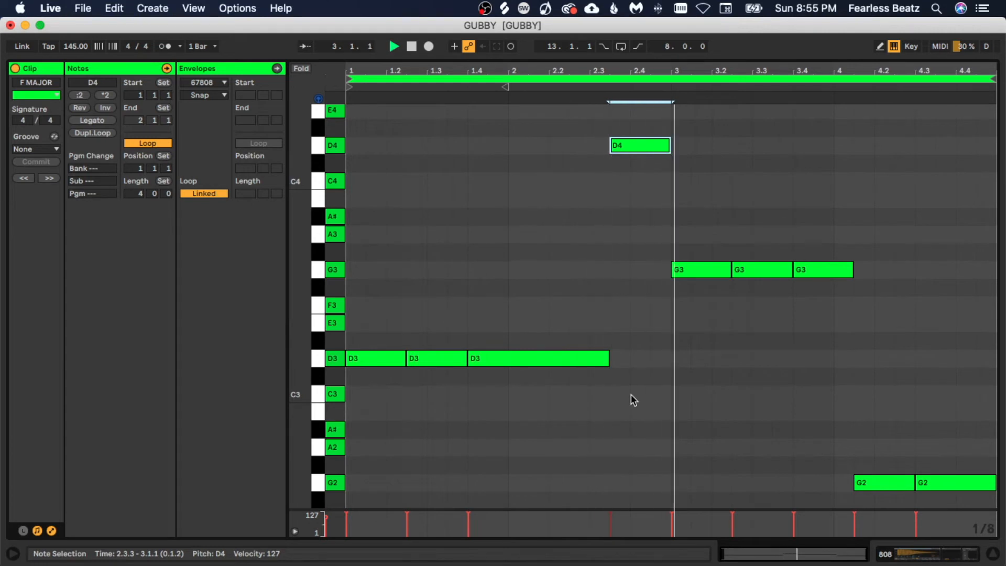
{"action": "scroll", "coordinate": [741, 396], "scroll_direction": "down", "scroll_amount": 1}
{"action": "scroll", "coordinate": [755, 399], "scroll_direction": "down", "scroll_amount": 1}
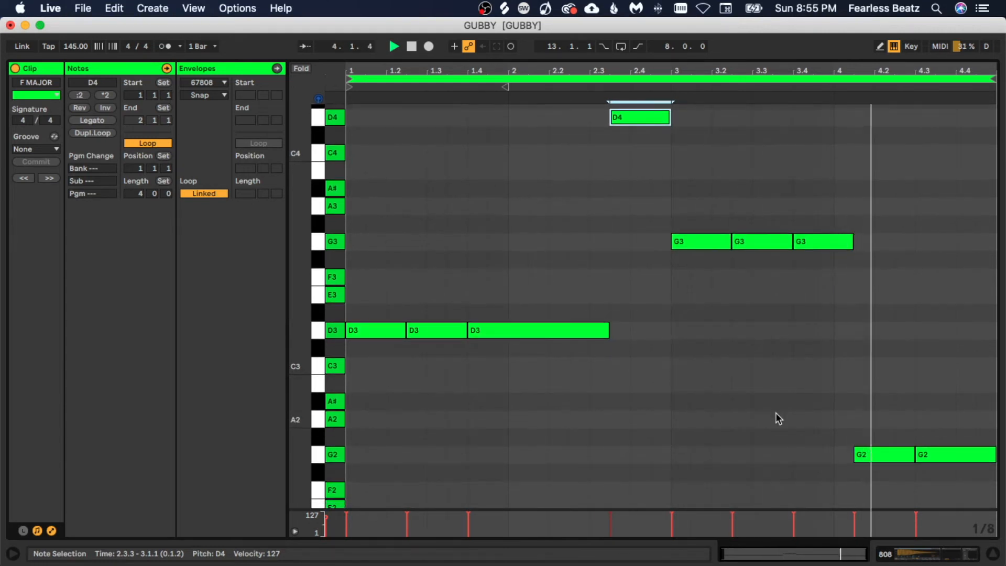
{"action": "scroll", "coordinate": [681, 390], "scroll_direction": "up", "scroll_amount": 4}
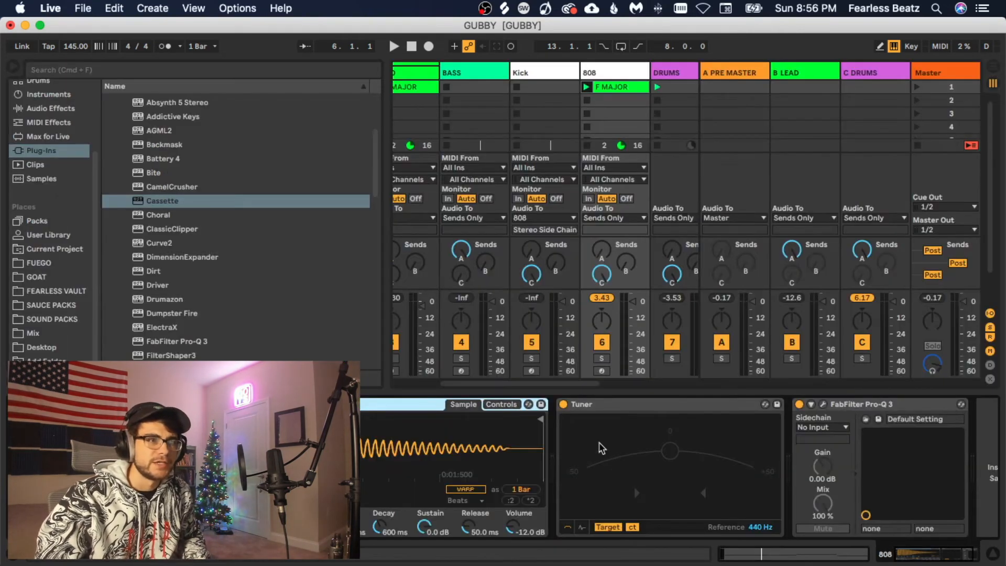
Play the clips with only the PIANO track soloed, and unsolo it during playback to hear the chords with the 808.
{"action": "left_click_drag", "start_coordinate": [541, 383], "coordinate": [592, 390]}
{"action": "left_click", "coordinate": [533, 358]}
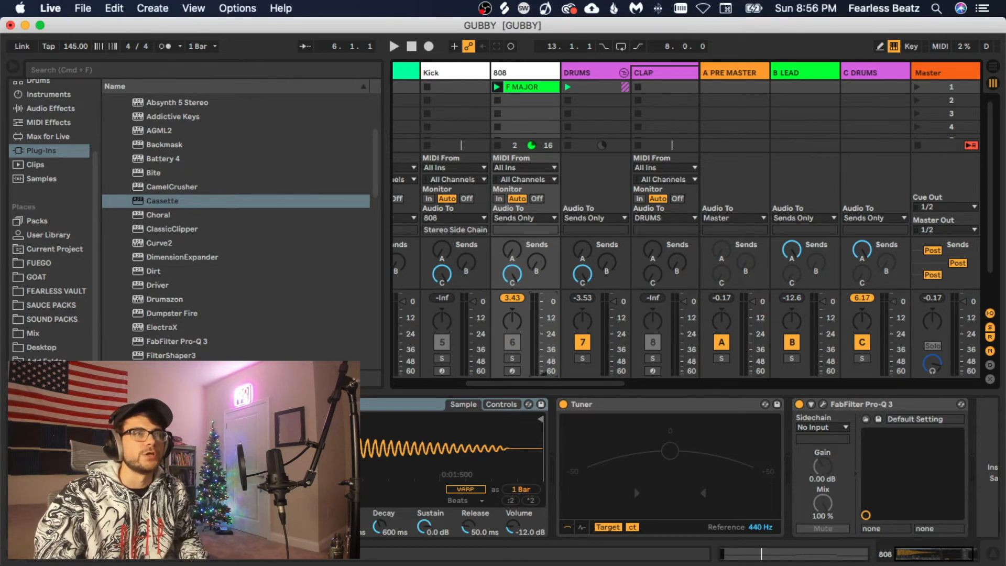
{"action": "mouse_move", "coordinate": [557, 383]}
{"action": "left_mouse_down"}
{"action": "mouse_move", "coordinate": [486, 384]}
{"action": "mouse_move", "coordinate": [543, 381]}
{"action": "left_mouse_up"}
{"action": "key", "text": "space"}
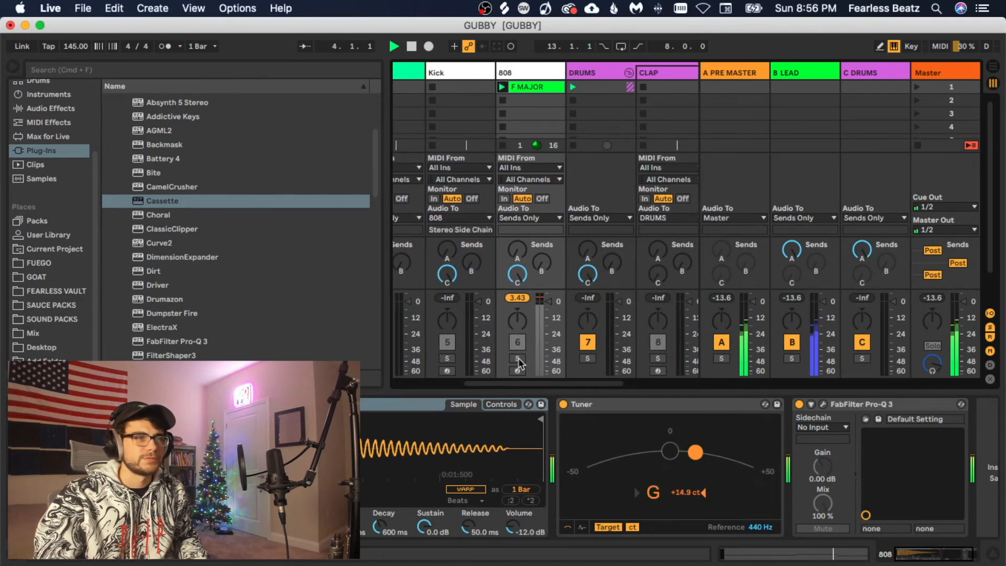
{"action": "left_click_drag", "start_coordinate": [516, 382], "coordinate": [469, 386]}
{"action": "left_click", "coordinate": [474, 358]}
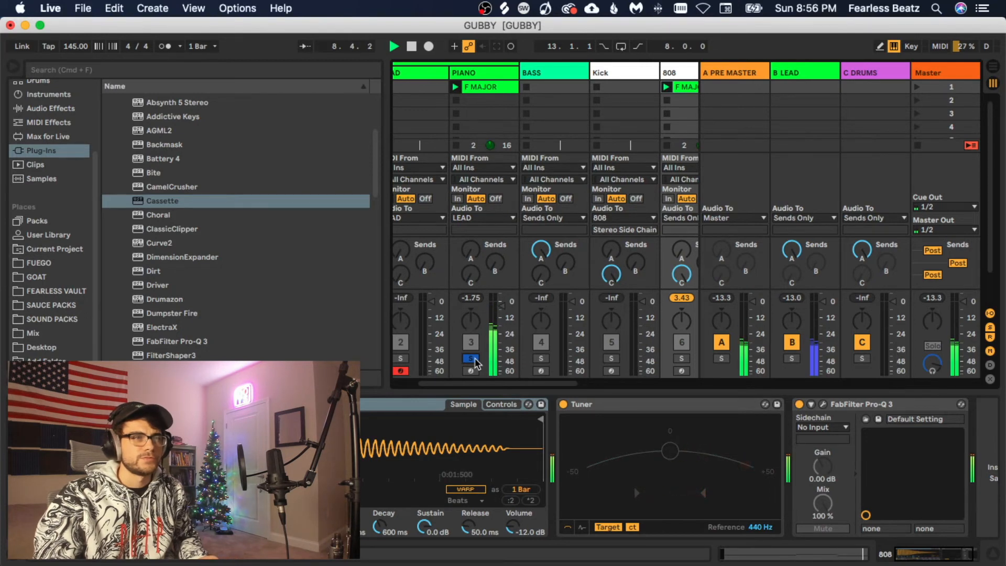
{"action": "left_click", "coordinate": [474, 358]}
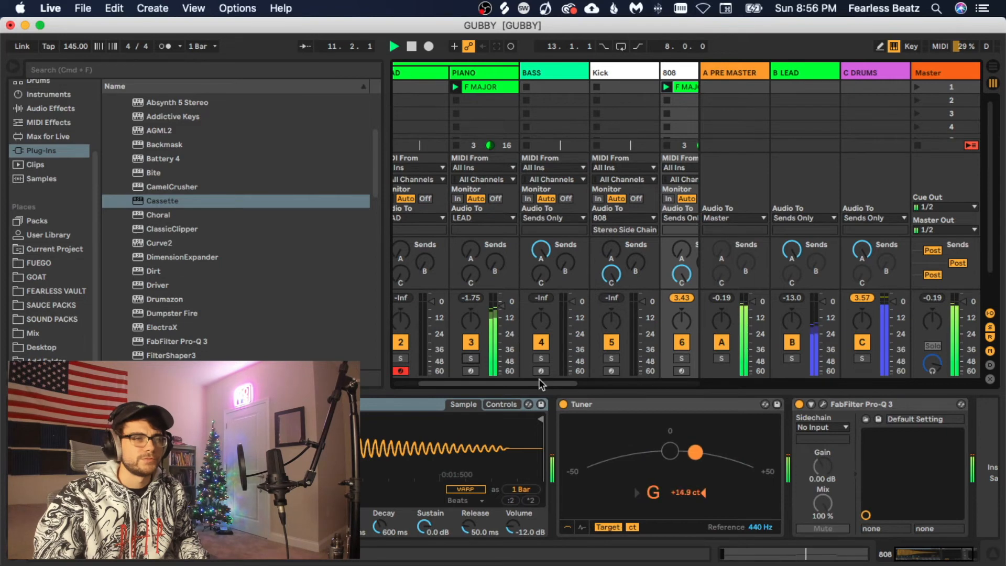
Open the 808 track's F MAJOR clip to examine its repeated G3 notes, and return to the track's devices.
{"action": "left_click_drag", "start_coordinate": [541, 384], "coordinate": [579, 386]}
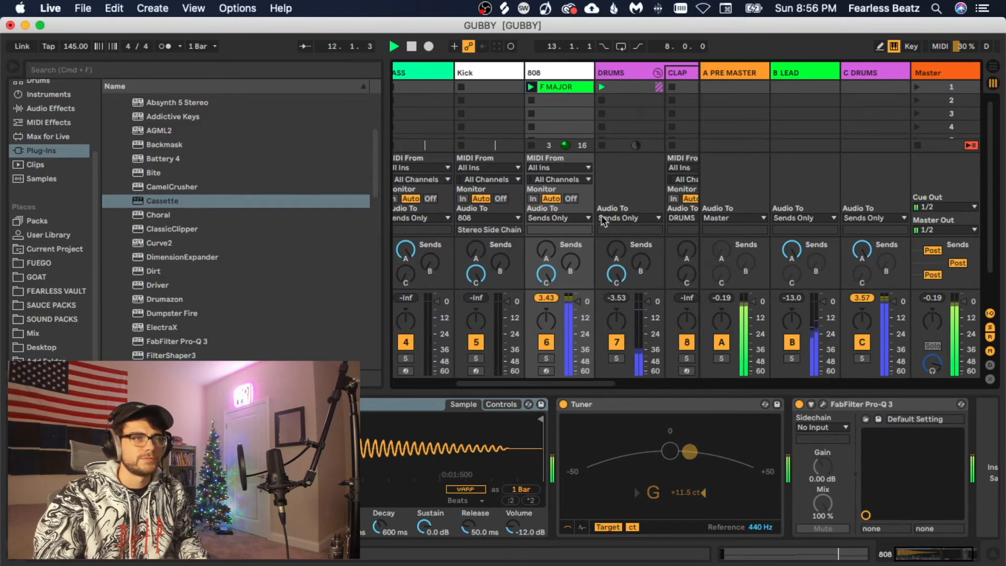
{"action": "double_click", "coordinate": [559, 88]}
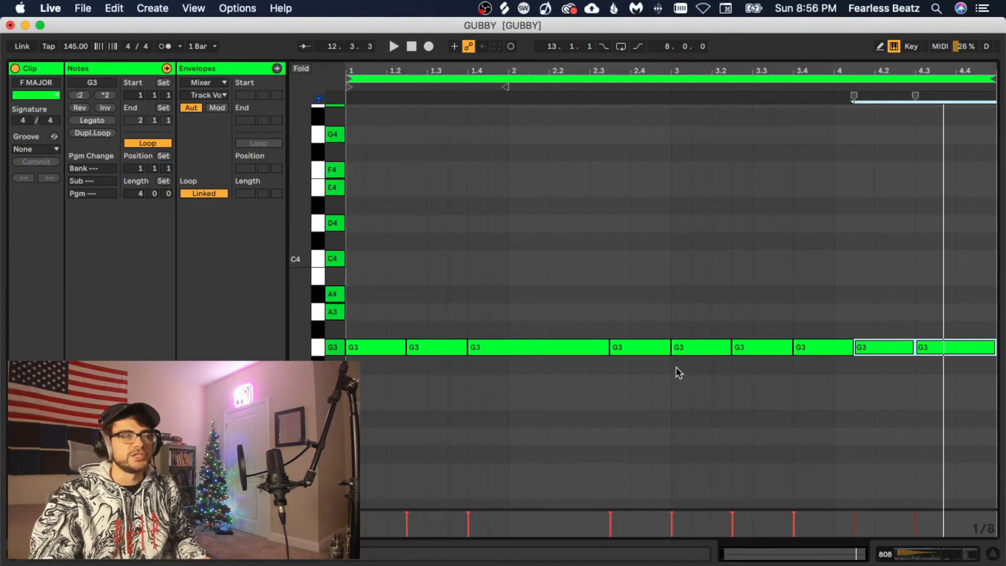
{"action": "left_click", "coordinate": [671, 400]}
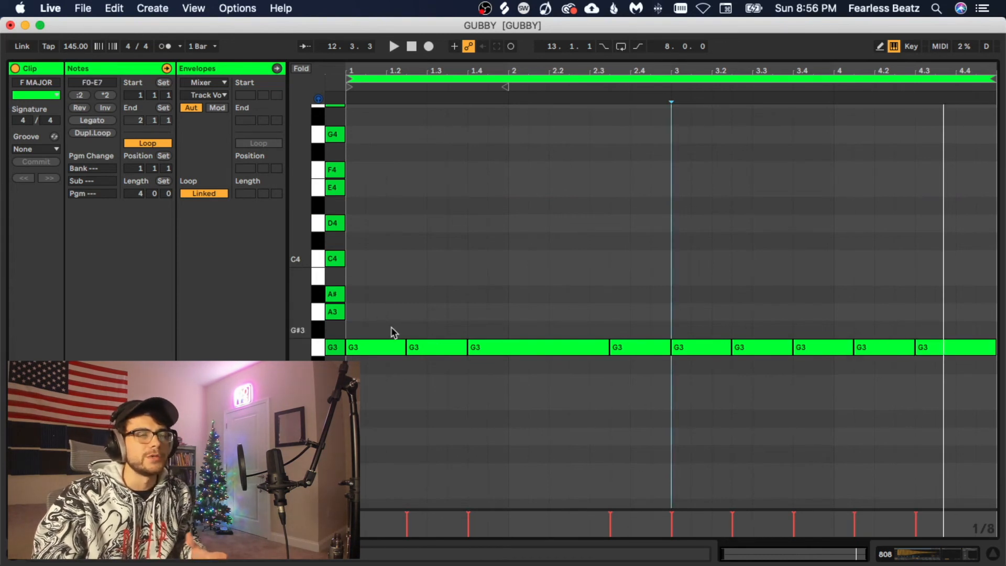
{"action": "left_click_drag", "start_coordinate": [685, 268], "coordinate": [993, 398]}
{"action": "left_click_drag", "start_coordinate": [391, 300], "coordinate": [618, 410]}
{"action": "left_click", "coordinate": [892, 556]}
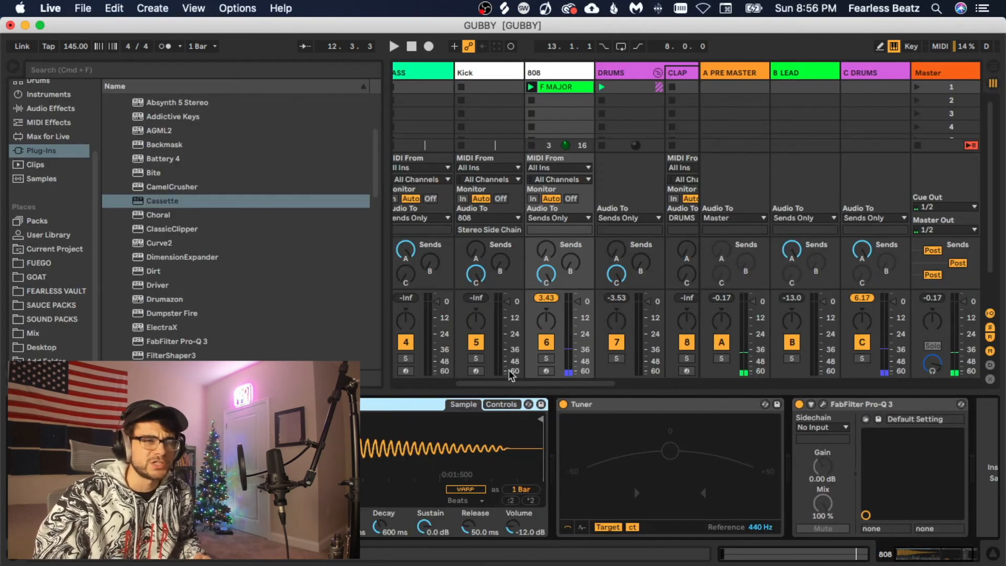
Solo the PIANO track again for a second playback, unsolo it midway to compare with the 808 line, and stop playback.
{"action": "scroll", "coordinate": [508, 374], "scroll_direction": "left", "scroll_amount": 5}
{"action": "left_click", "coordinate": [470, 358]}
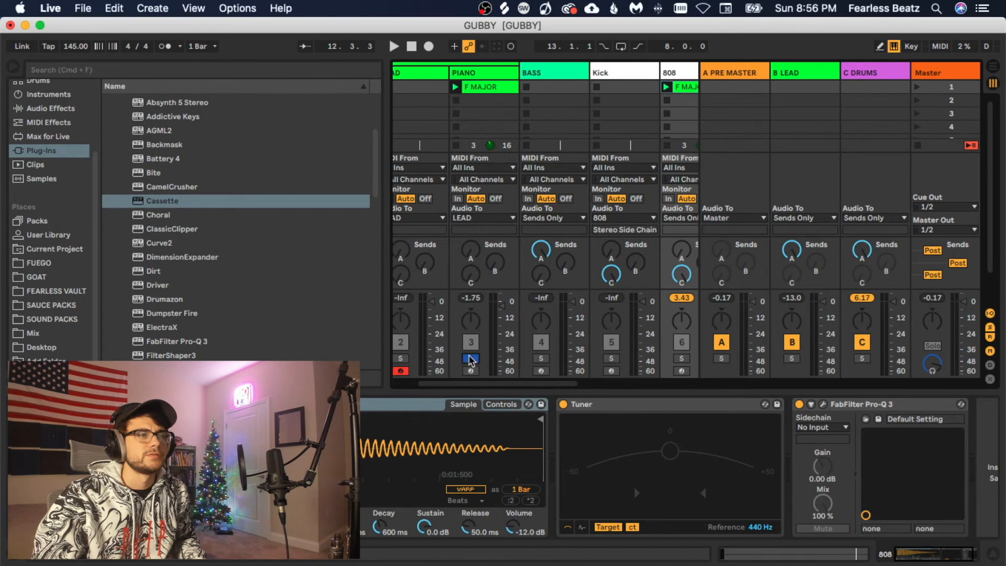
{"action": "key", "text": "space"}
{"action": "scroll", "coordinate": [511, 384], "scroll_direction": "right", "scroll_amount": 2}
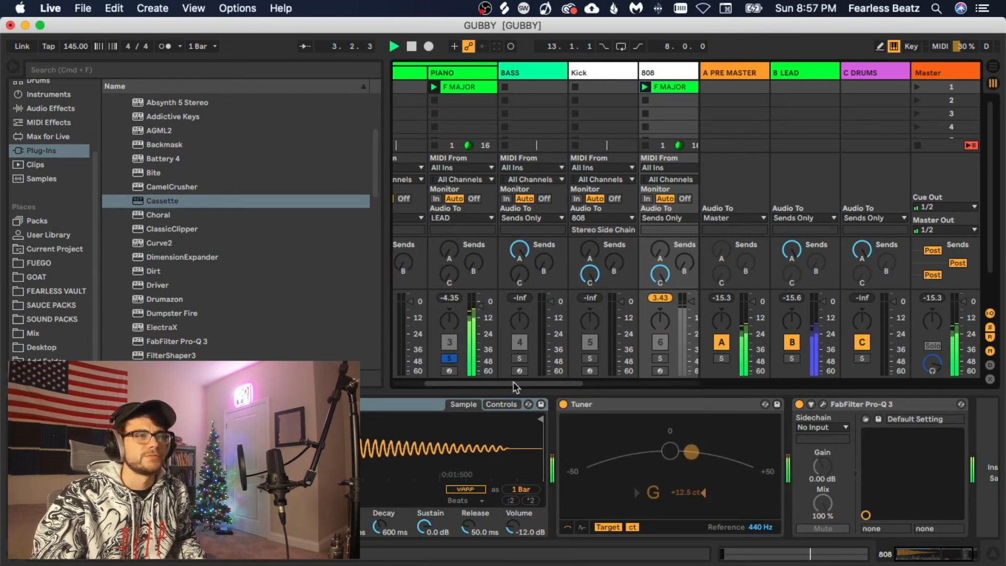
{"action": "scroll", "coordinate": [514, 384], "scroll_direction": "left", "scroll_amount": 1}
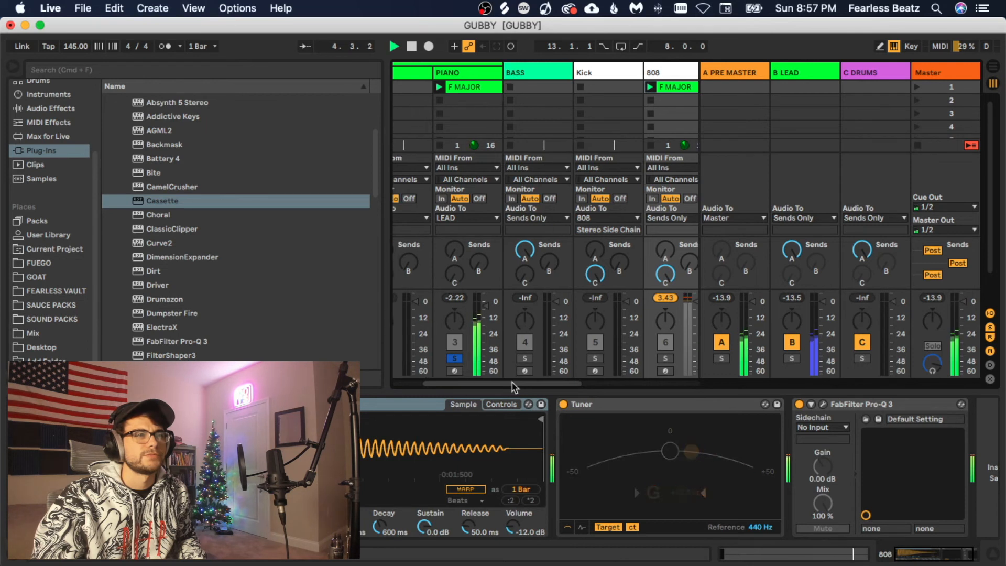
{"action": "scroll", "coordinate": [512, 386], "scroll_direction": "left", "scroll_amount": 2}
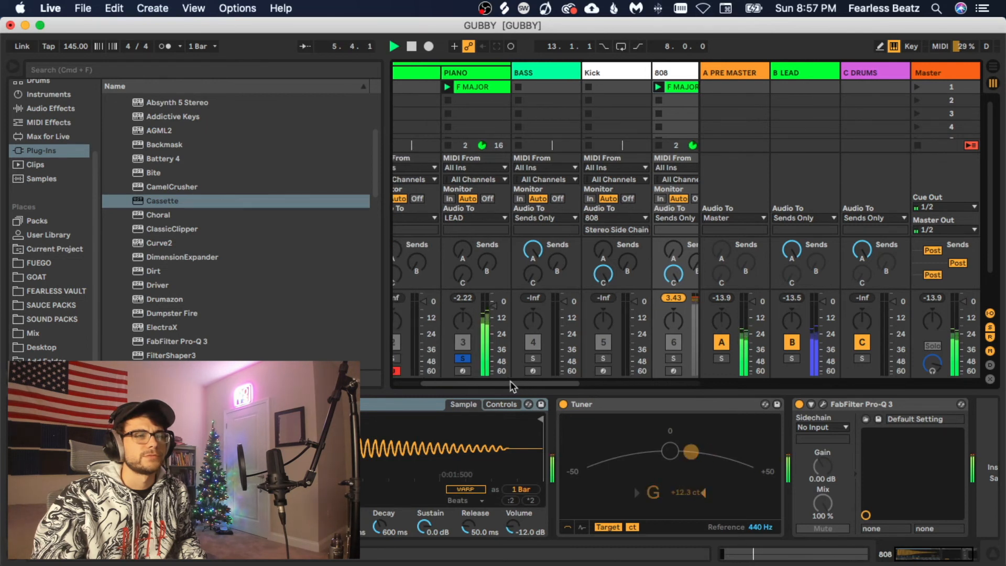
{"action": "left_click", "coordinate": [463, 360]}
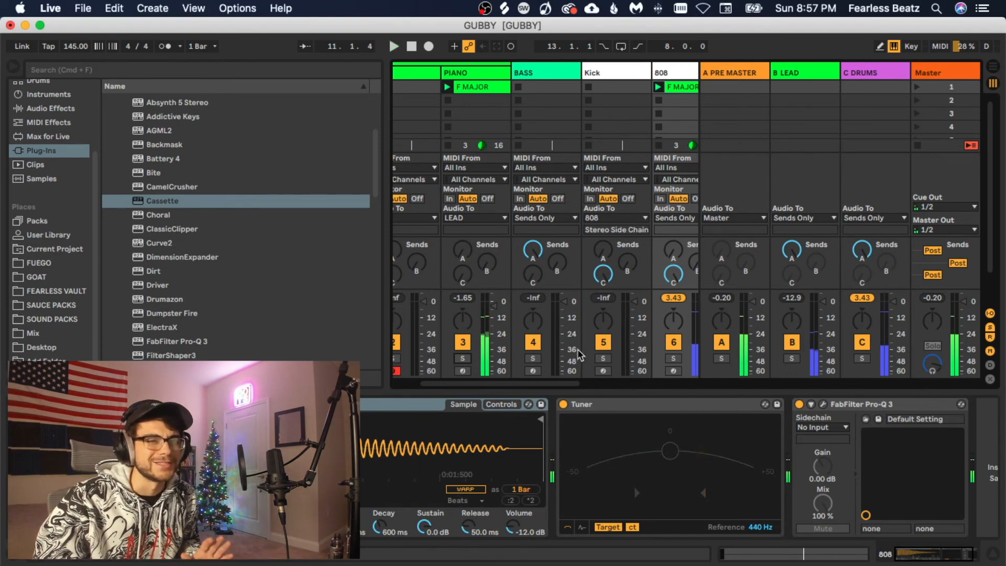
{"action": "left_click_drag", "start_coordinate": [554, 383], "coordinate": [577, 383]}
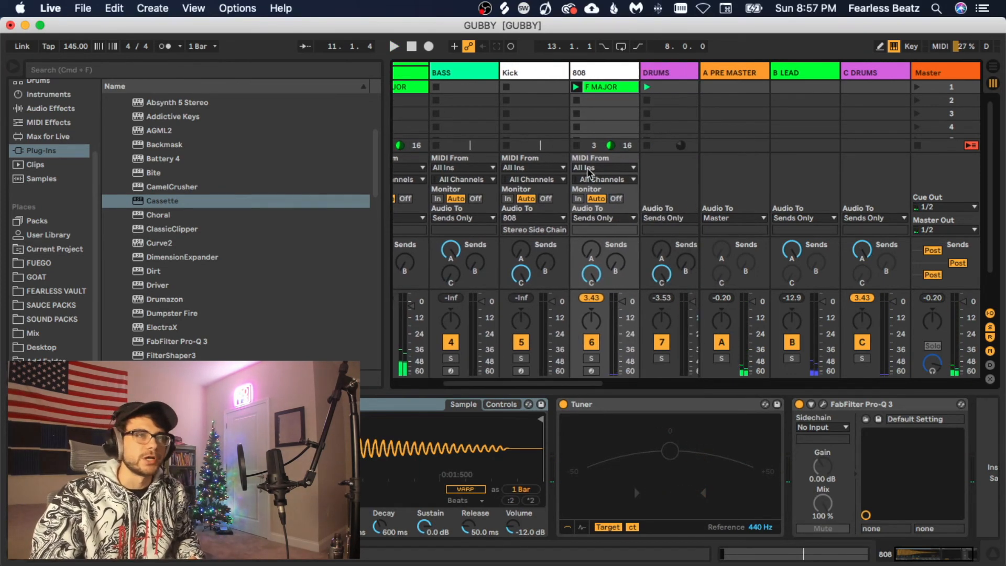